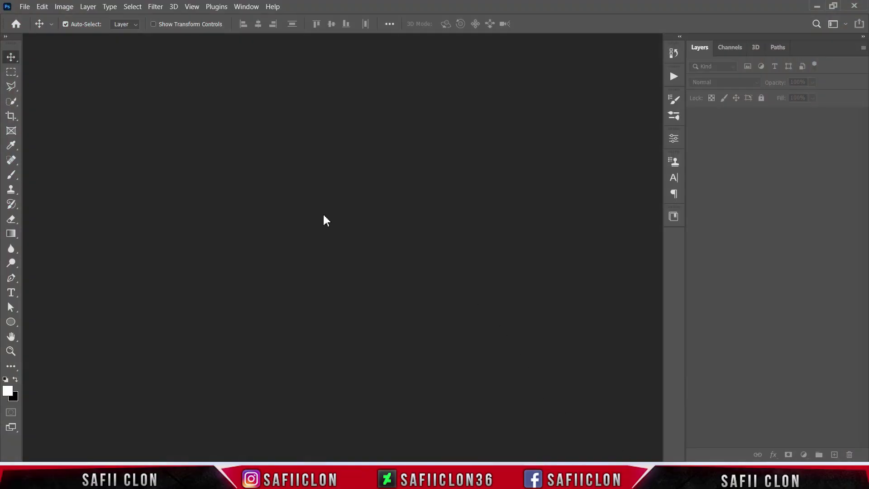
- Open the File menu in the empty Photoshop workspace
{"action": "left_click", "coordinate": [24, 8]}
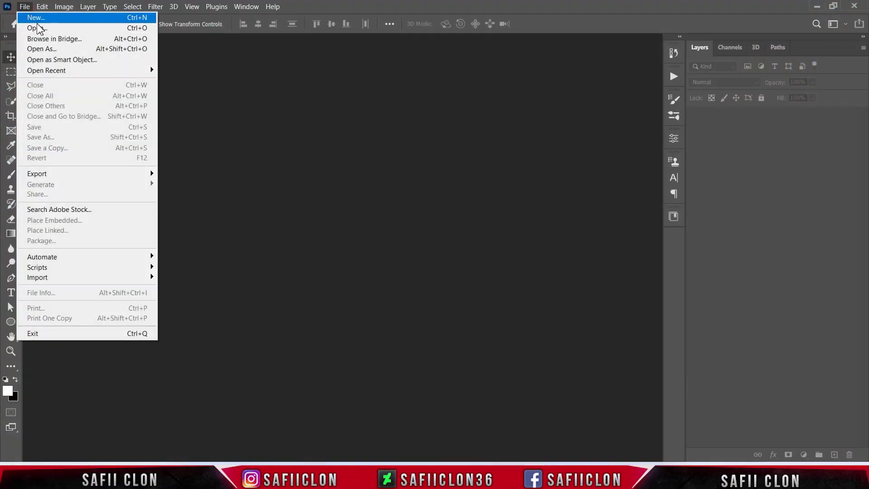
- Open the canal boat market photo
{"action": "left_click", "coordinate": [47, 29]}
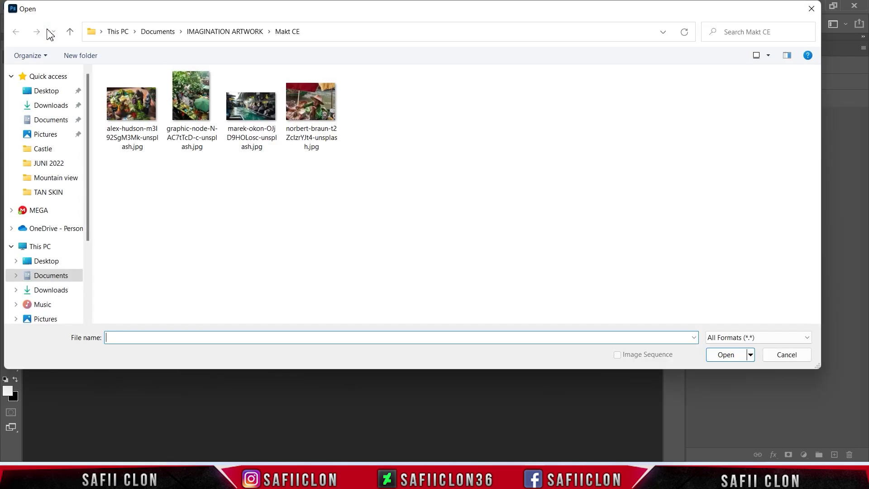
{"action": "left_click", "coordinate": [261, 118]}
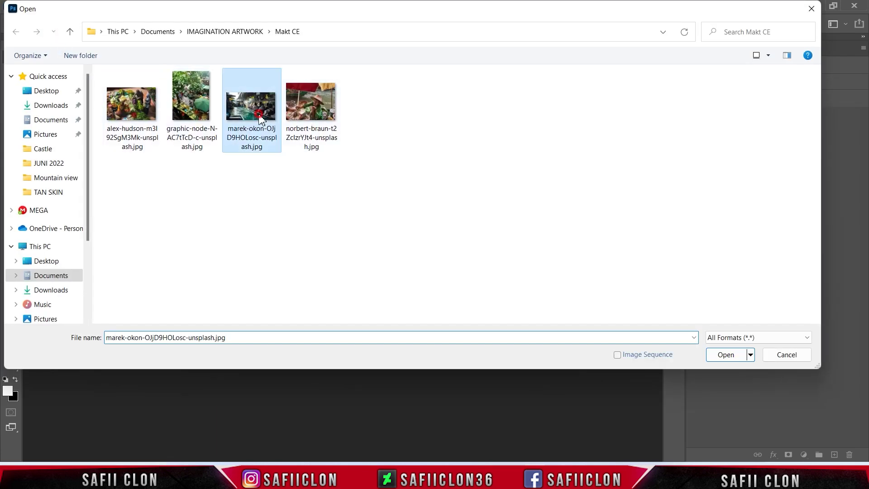
{"action": "left_click", "coordinate": [724, 356]}
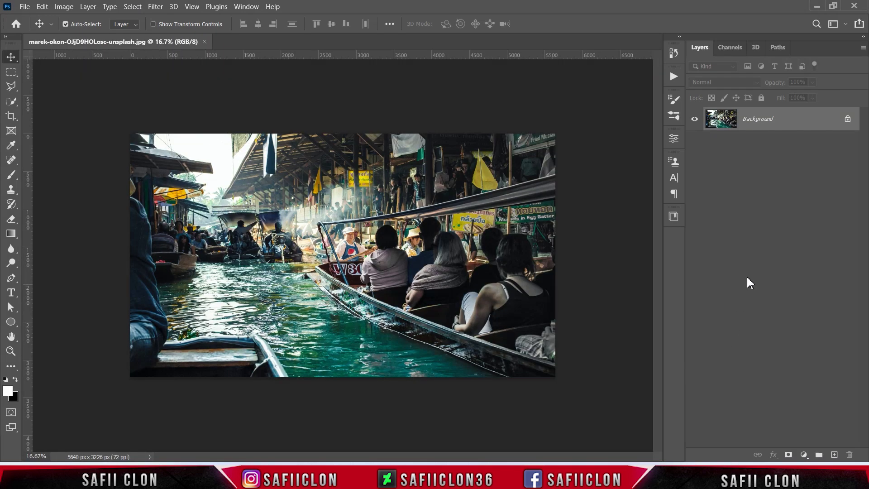
- Unlock the Background into Layer 0 and duplicate it
{"action": "left_click", "coordinate": [848, 119]}
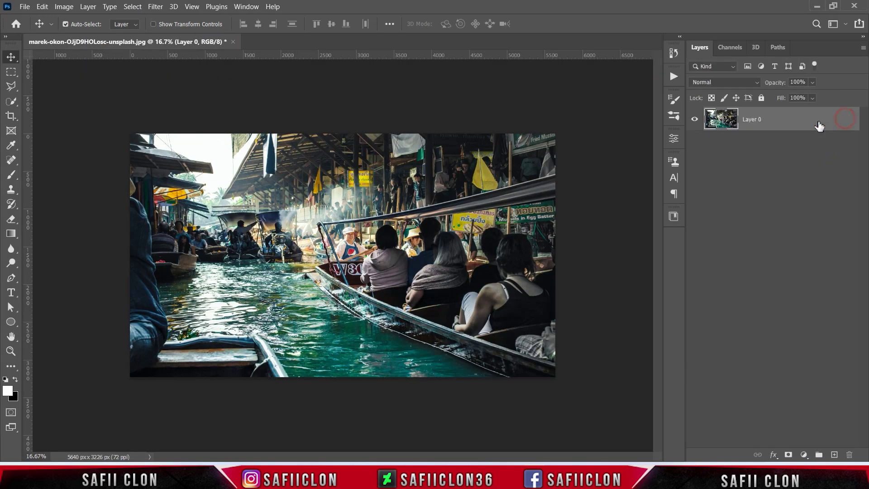
{"action": "right_click", "coordinate": [779, 125]}
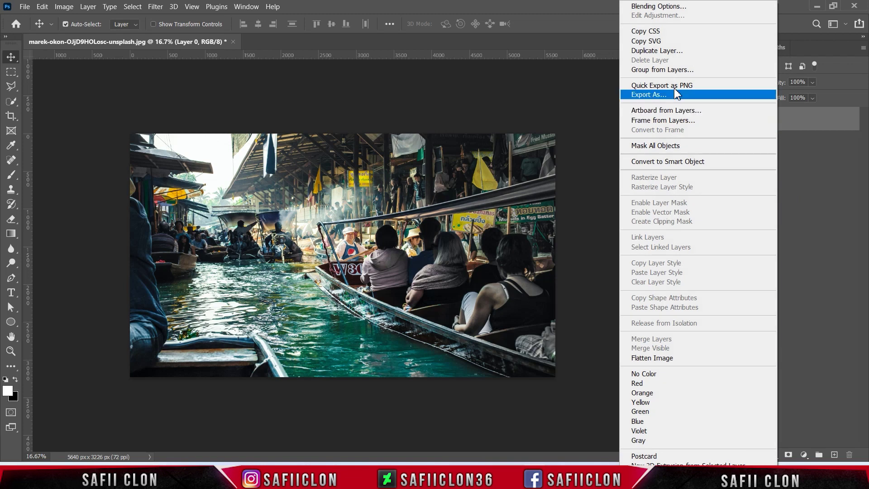
{"action": "left_click", "coordinate": [647, 53]}
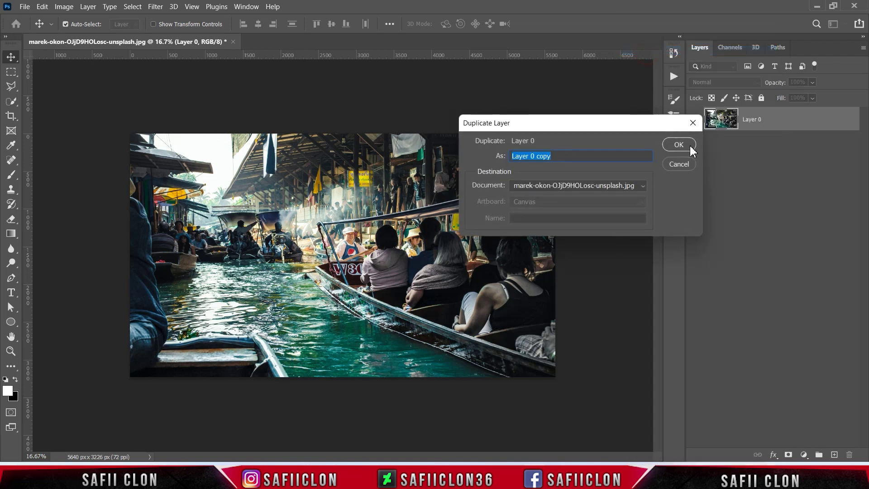
{"action": "left_click", "coordinate": [688, 147]}
- Rename the copy EDIT and Layer 0 ORIGINAL, then hide ORIGINAL
{"action": "double_click", "coordinate": [760, 119]}
{"action": "type", "text": "EDIT"}
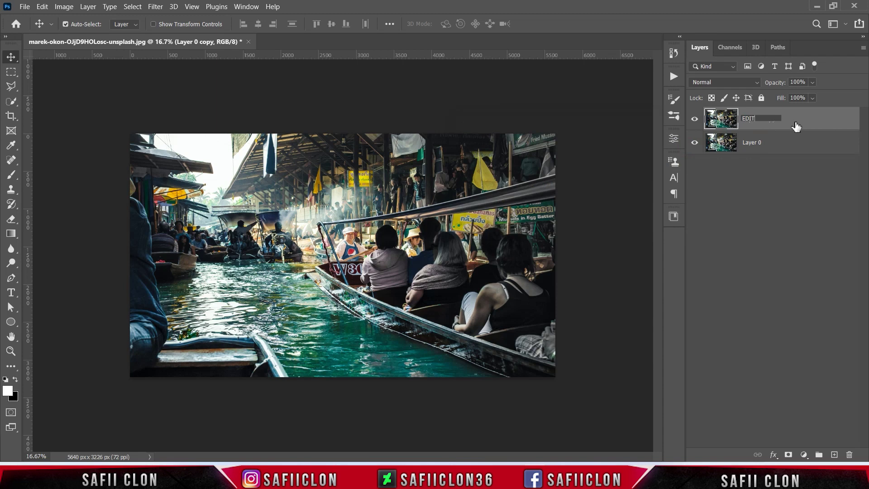
{"action": "key", "text": "Return"}
{"action": "left_click", "coordinate": [748, 144]}
{"action": "double_click", "coordinate": [754, 144]}
{"action": "type", "text": "ORIGINAL"}
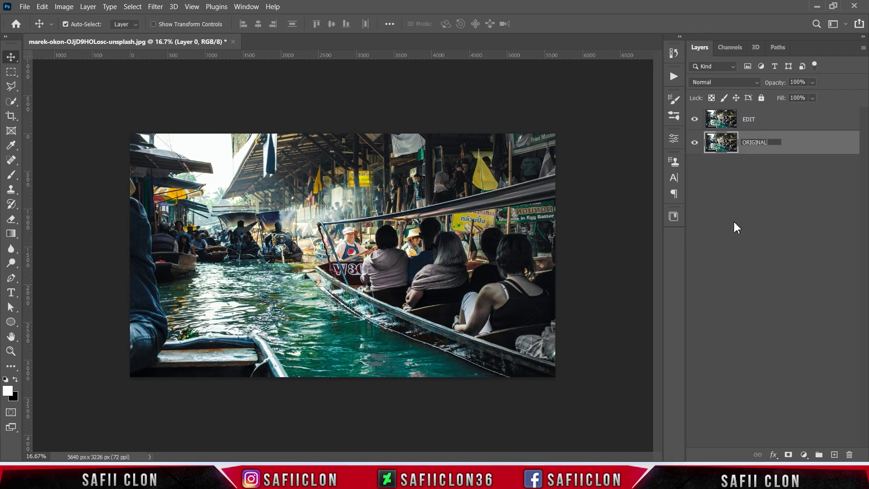
{"action": "key", "text": "Return"}
{"action": "left_click", "coordinate": [695, 143]}
- Convert the EDIT layer to a Smart Object and toggle its visibility to compare
{"action": "left_click", "coordinate": [785, 123]}
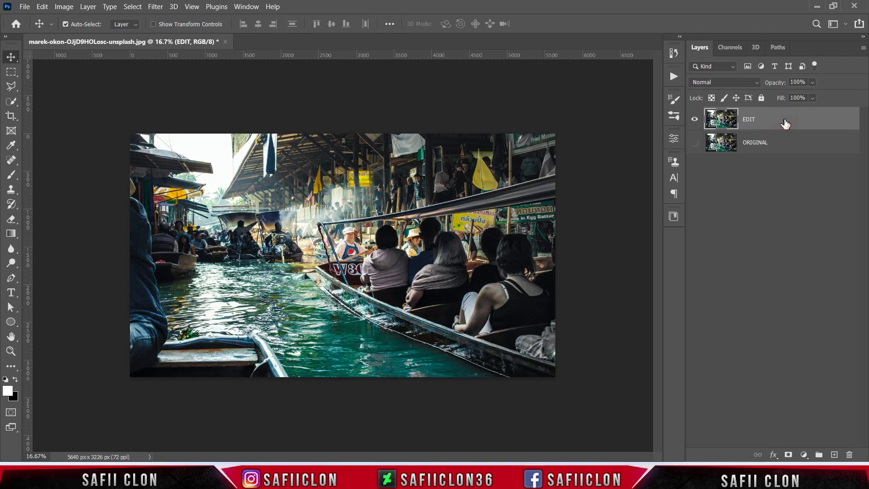
{"action": "right_click", "coordinate": [784, 122]}
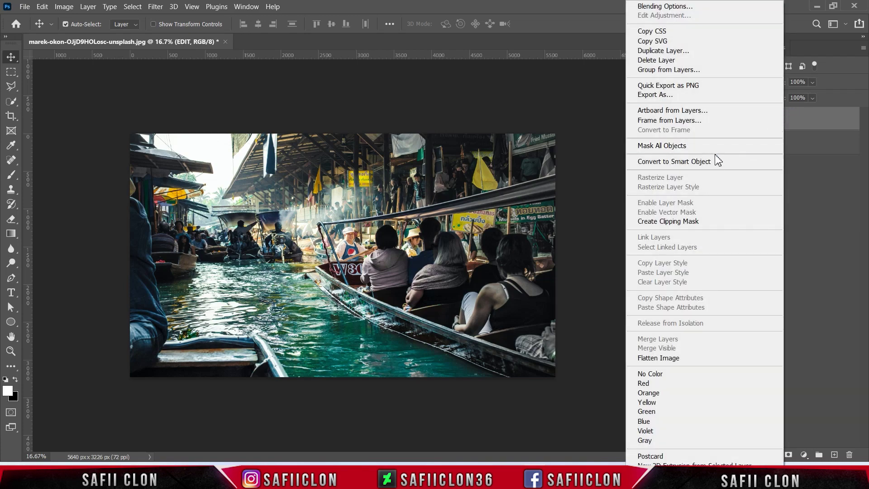
{"action": "left_click", "coordinate": [717, 161]}
{"action": "left_click", "coordinate": [695, 120]}
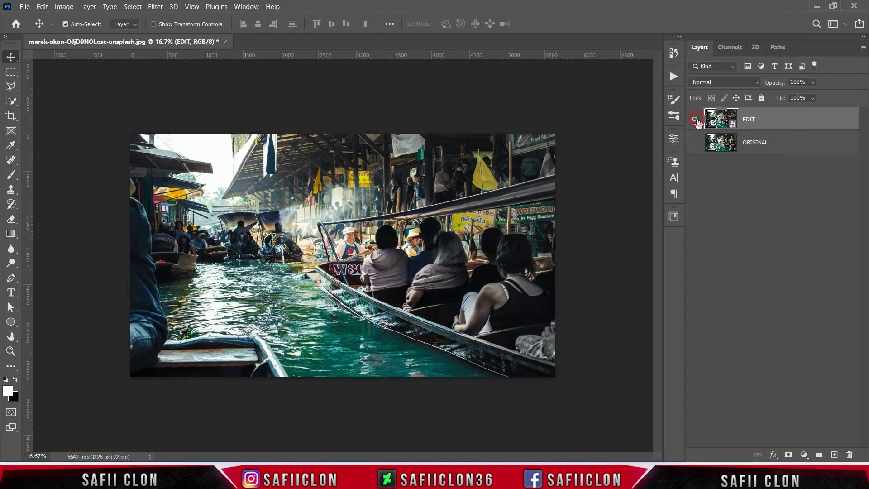
{"action": "left_click", "coordinate": [155, 7]}
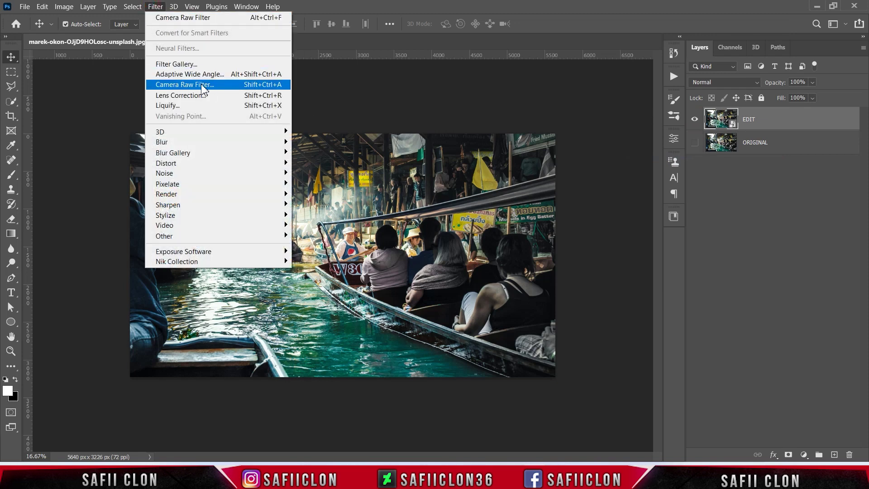
- In the Camera Raw Filter's Basic panel, set temperature +26, adjust tint, and exposure −0.50
{"action": "left_click", "coordinate": [202, 85]}
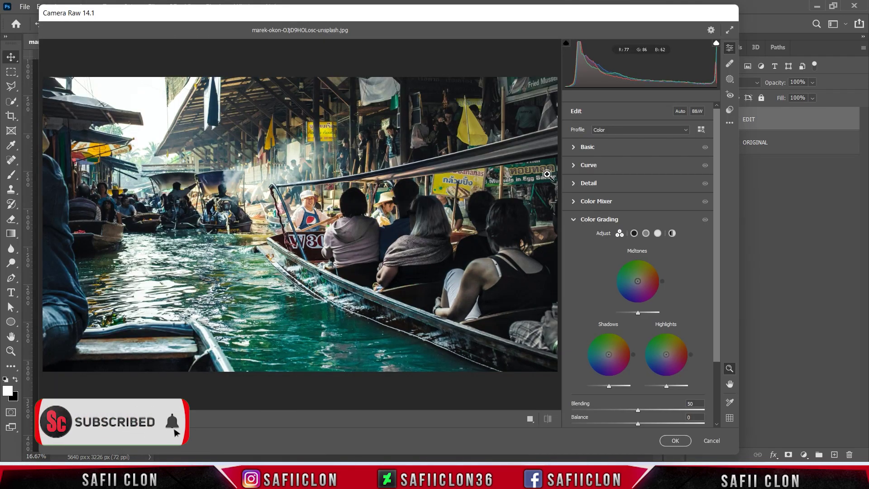
{"action": "left_click", "coordinate": [589, 147]}
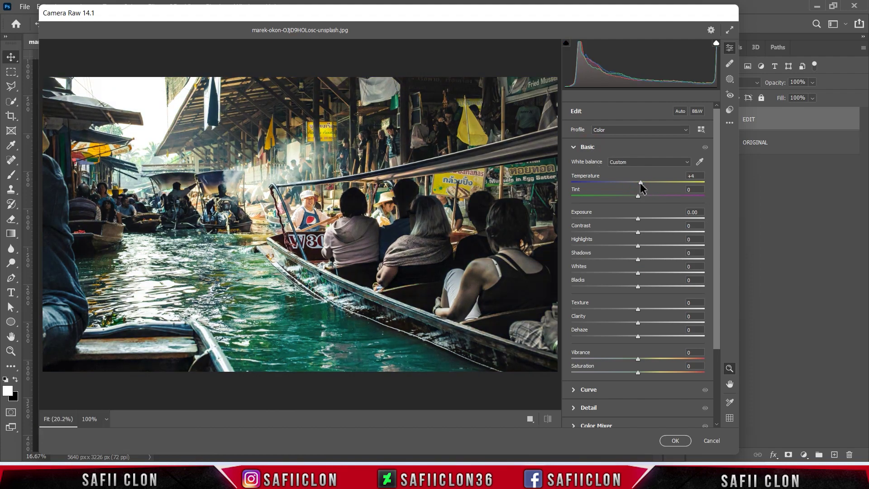
{"action": "left_click_drag", "start_coordinate": [638, 182], "coordinate": [655, 183]}
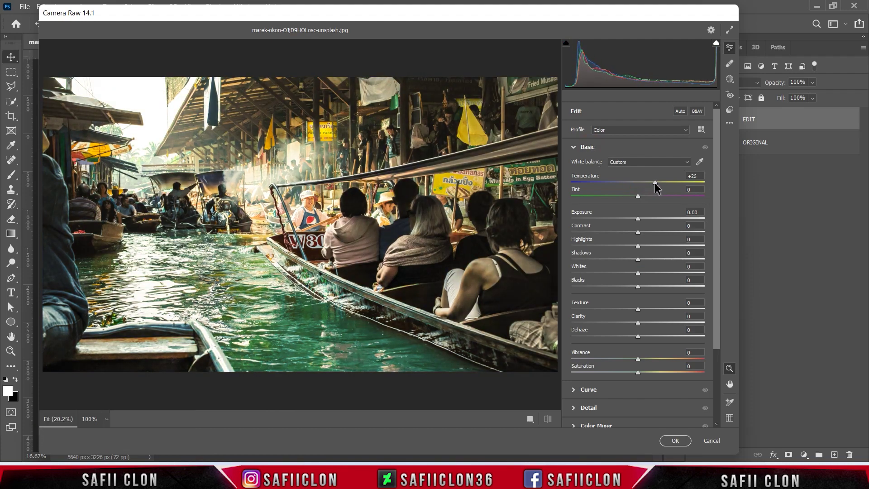
{"action": "left_click_drag", "start_coordinate": [638, 196], "coordinate": [632, 196]}
{"action": "left_click_drag", "start_coordinate": [624, 197], "coordinate": [637, 197]}
{"action": "left_click_drag", "start_coordinate": [638, 219], "coordinate": [632, 218]}
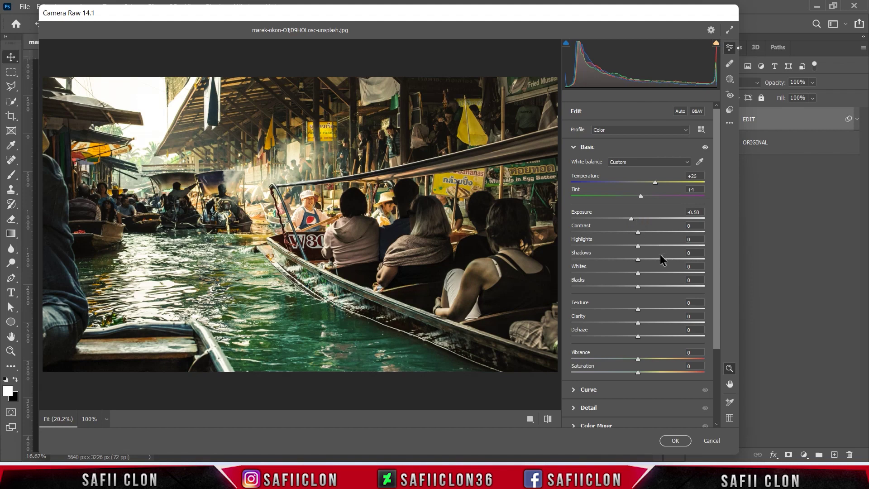
- Set highlights −100, shadows +97, whites +81, blacks +23, dehaze +19, saturation −50
{"action": "left_click_drag", "start_coordinate": [673, 246], "coordinate": [538, 254]}
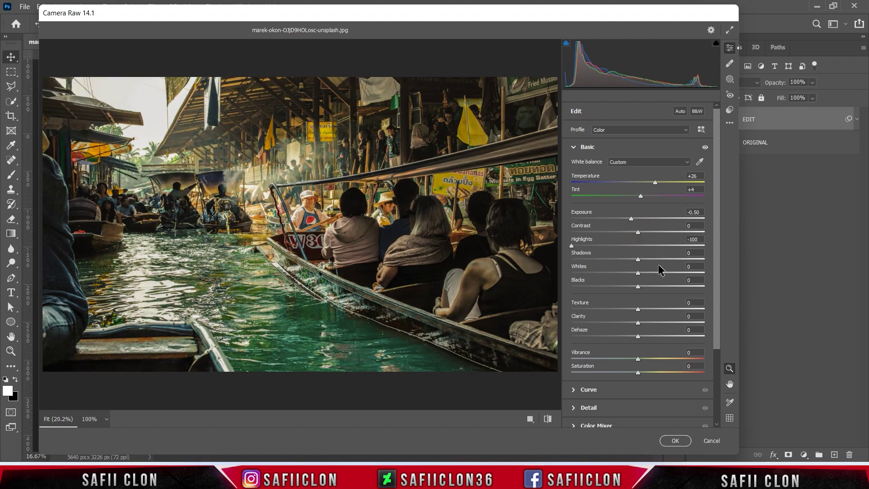
{"action": "left_click_drag", "start_coordinate": [638, 260], "coordinate": [704, 260]}
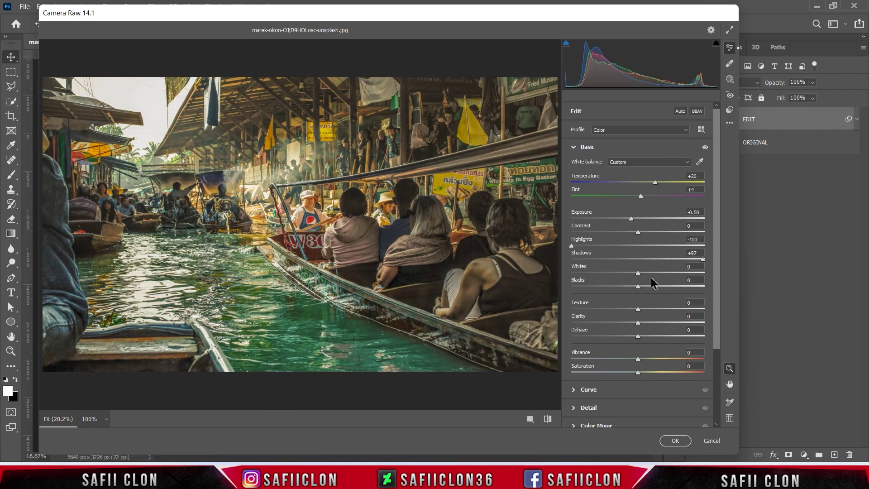
{"action": "mouse_move", "coordinate": [639, 273]}
{"action": "left_mouse_down"}
{"action": "mouse_move", "coordinate": [707, 274]}
{"action": "mouse_move", "coordinate": [694, 273]}
{"action": "left_mouse_up"}
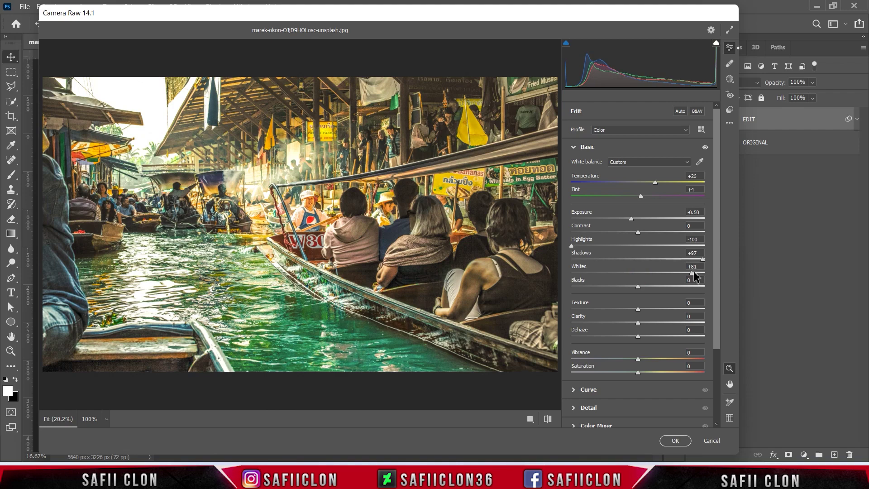
{"action": "left_click_drag", "start_coordinate": [635, 288], "coordinate": [657, 288]}
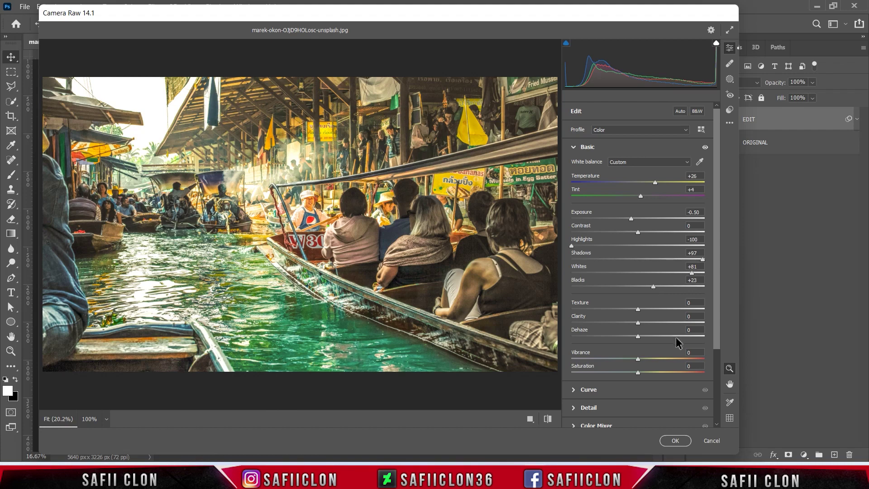
{"action": "mouse_move", "coordinate": [638, 338]}
{"action": "left_mouse_down"}
{"action": "mouse_move", "coordinate": [602, 335]}
{"action": "mouse_move", "coordinate": [684, 342]}
{"action": "mouse_move", "coordinate": [652, 340]}
{"action": "left_mouse_up"}
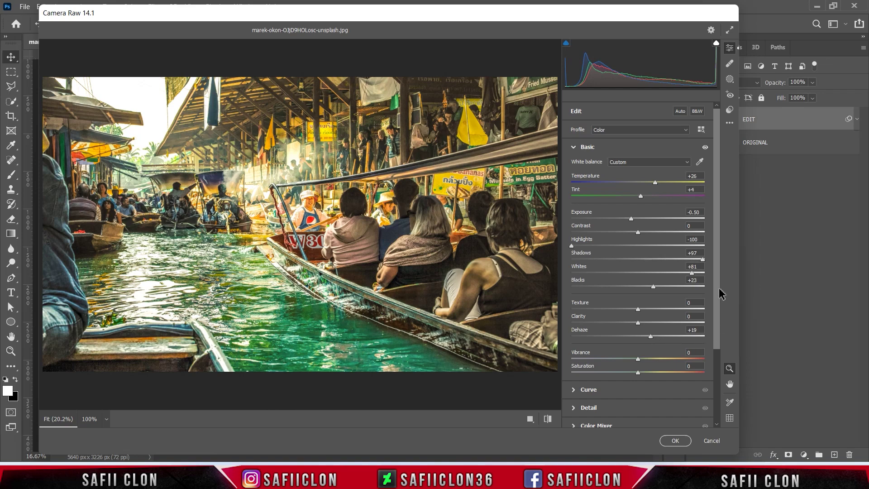
{"action": "left_click_drag", "start_coordinate": [718, 239], "coordinate": [723, 303]}
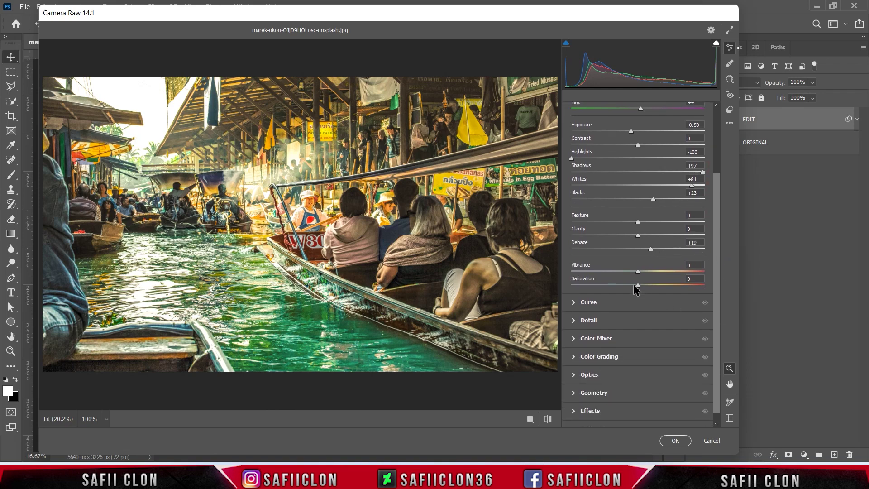
{"action": "left_click_drag", "start_coordinate": [638, 286], "coordinate": [609, 287]}
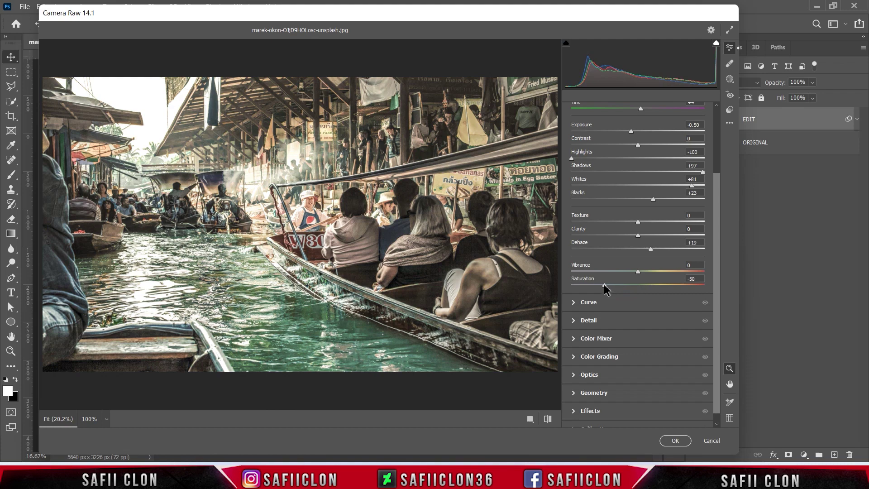
- Expand the tone curve and add a master midtone point at 121→97
{"action": "left_click", "coordinate": [589, 306]}
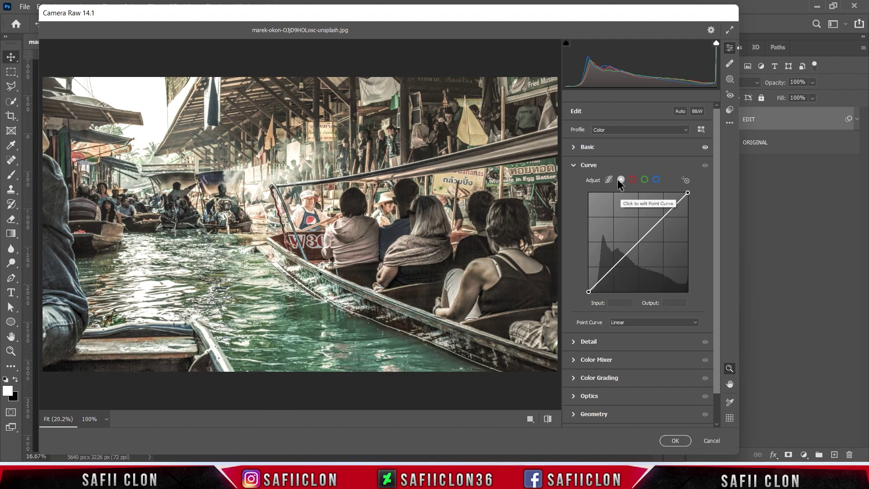
{"action": "left_click", "coordinate": [637, 242]}
{"action": "left_click", "coordinate": [620, 302]}
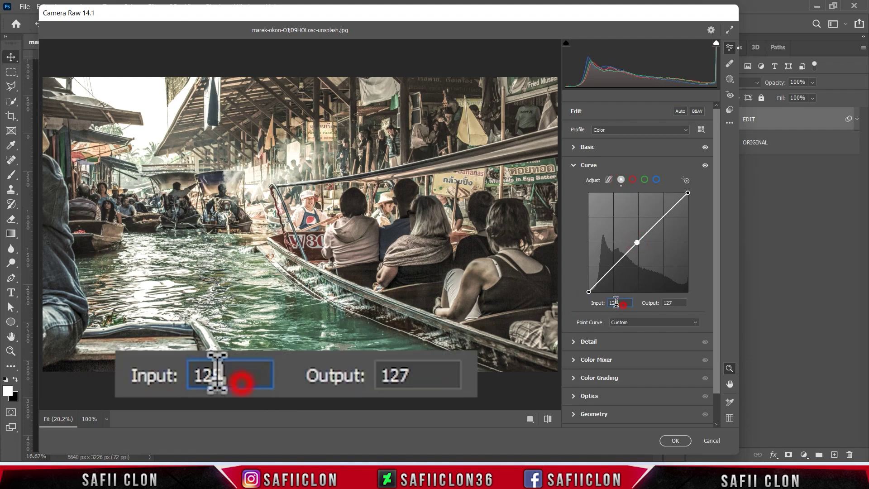
{"action": "double_click", "coordinate": [620, 302]}
{"action": "type", "text": "121"}
{"action": "double_click", "coordinate": [674, 303]}
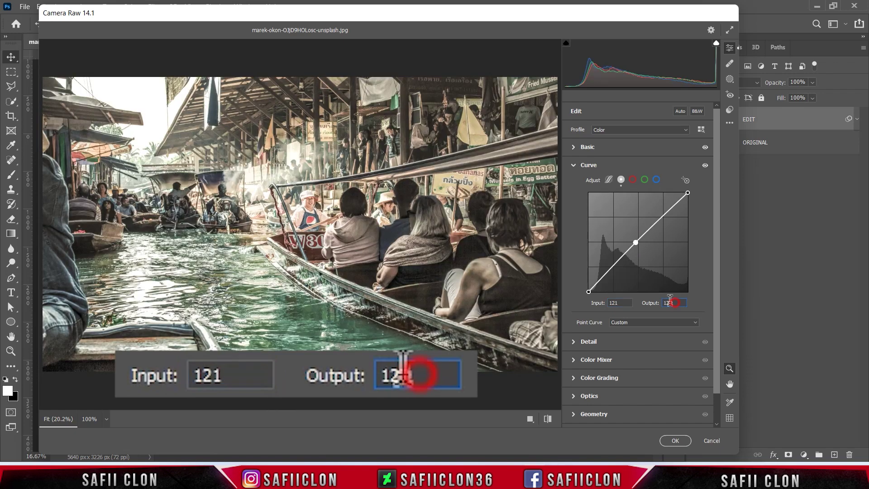
{"action": "type", "text": "97"}
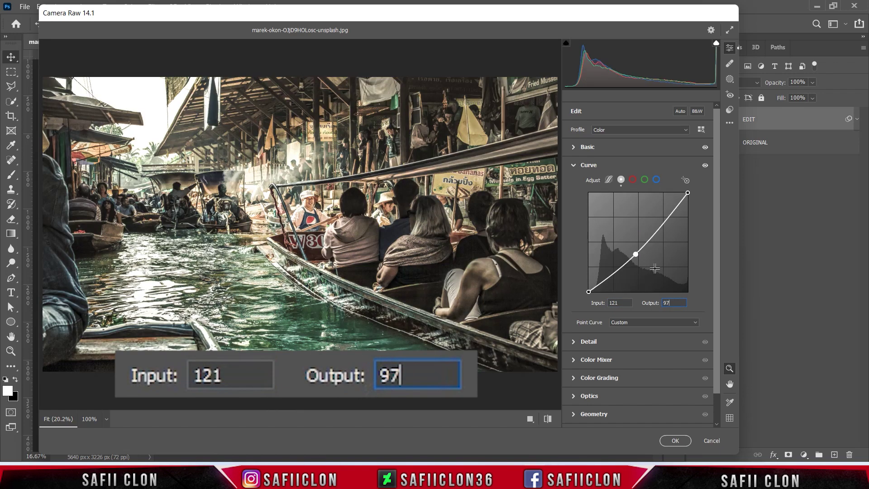
- Add a master shadow point at 47→34 and raise the black endpoint output to 20
{"action": "left_click", "coordinate": [615, 272]}
{"action": "double_click", "coordinate": [619, 303]}
{"action": "type", "text": "47"}
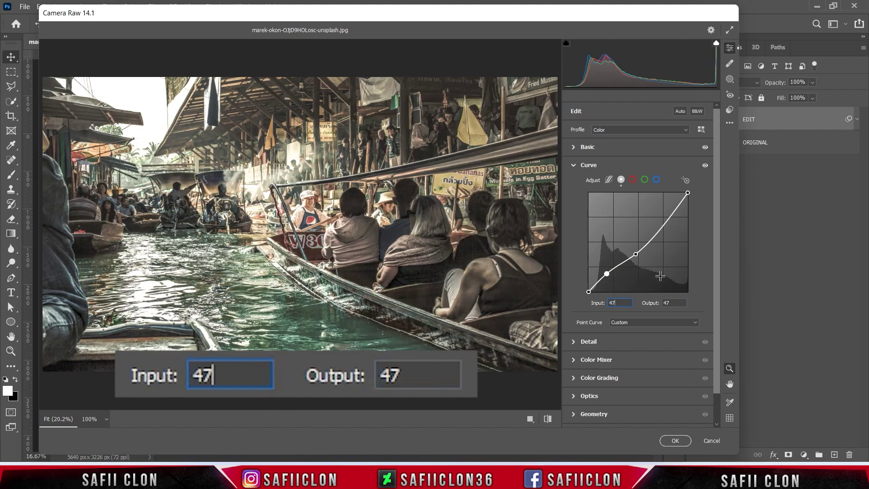
{"action": "double_click", "coordinate": [674, 302]}
{"action": "type", "text": "34"}
{"action": "left_click", "coordinate": [588, 292]}
{"action": "double_click", "coordinate": [620, 303]}
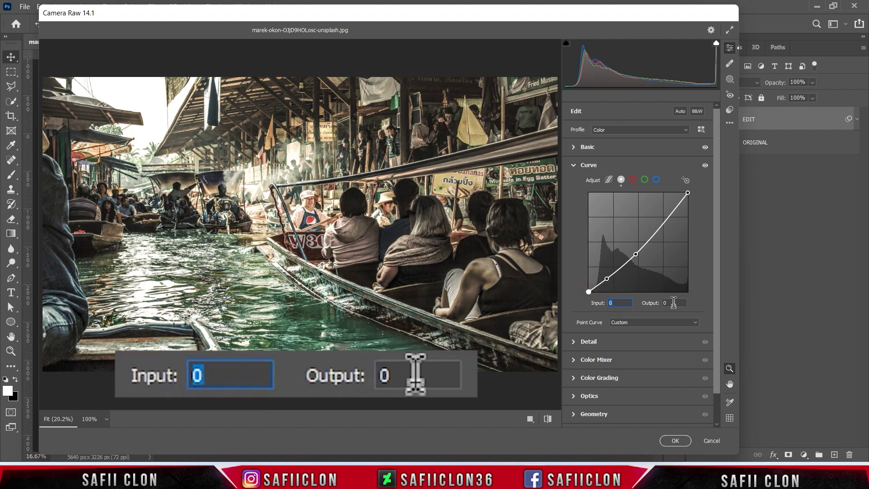
{"action": "double_click", "coordinate": [674, 302]}
{"action": "type", "text": "20"}
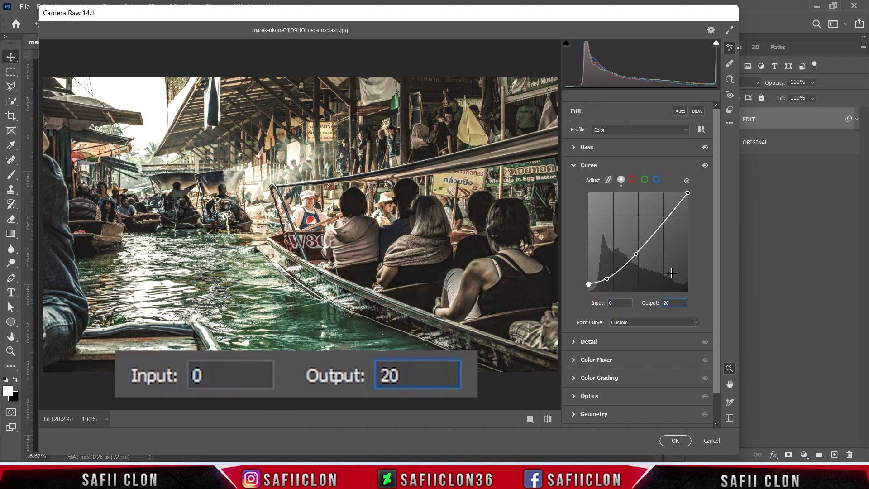
- Set the upper master point to 187→158 and the white point output to 194
{"action": "left_click", "coordinate": [659, 227]}
{"action": "double_click", "coordinate": [620, 302]}
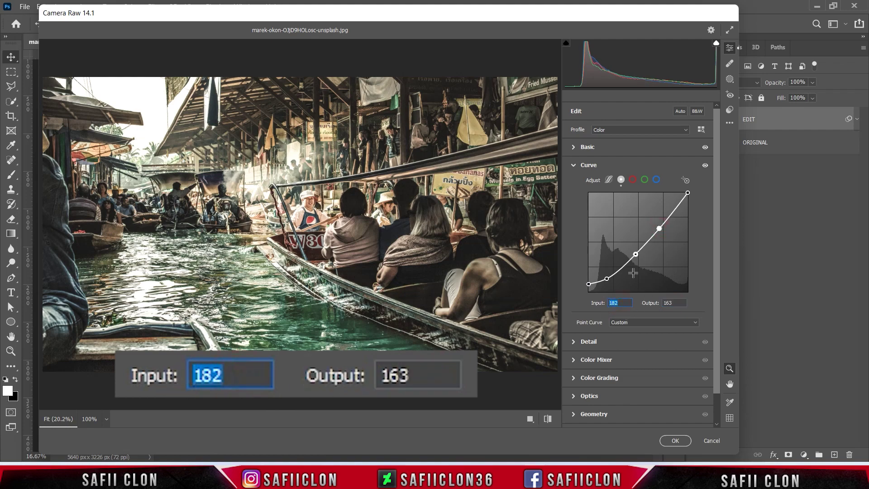
{"action": "type", "text": "187"}
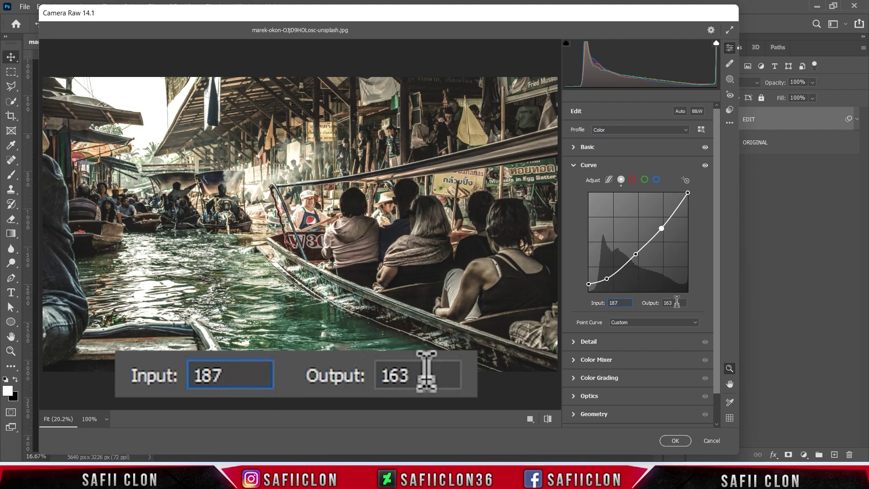
{"action": "double_click", "coordinate": [677, 302]}
{"action": "type", "text": "15"}
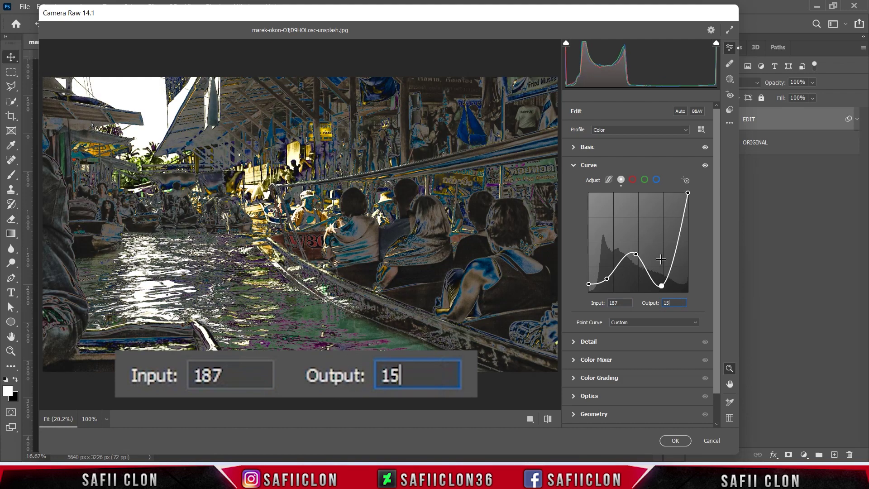
{"action": "type", "text": "8"}
{"action": "left_click", "coordinate": [687, 193]}
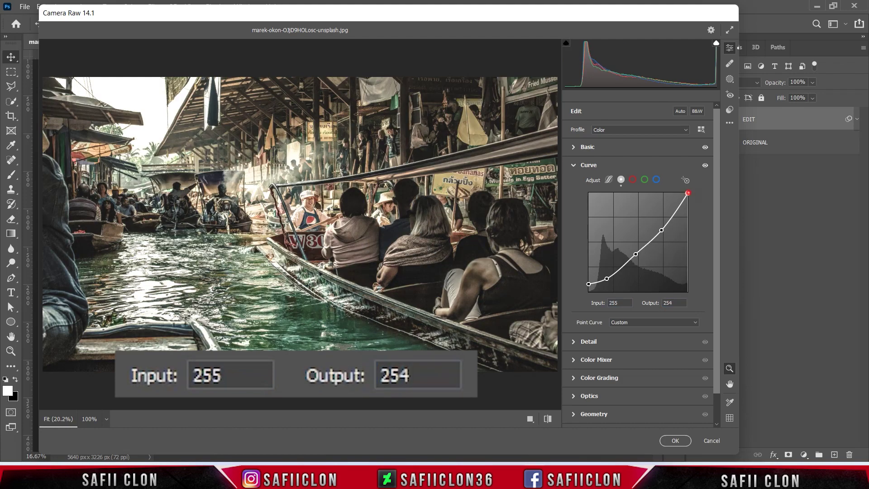
{"action": "left_click", "coordinate": [623, 303]}
{"action": "double_click", "coordinate": [677, 303]}
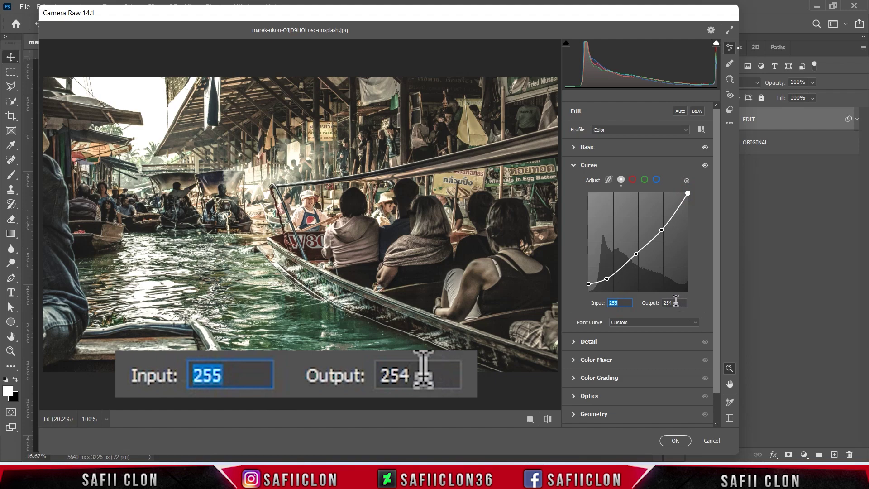
{"action": "type", "text": "19"}
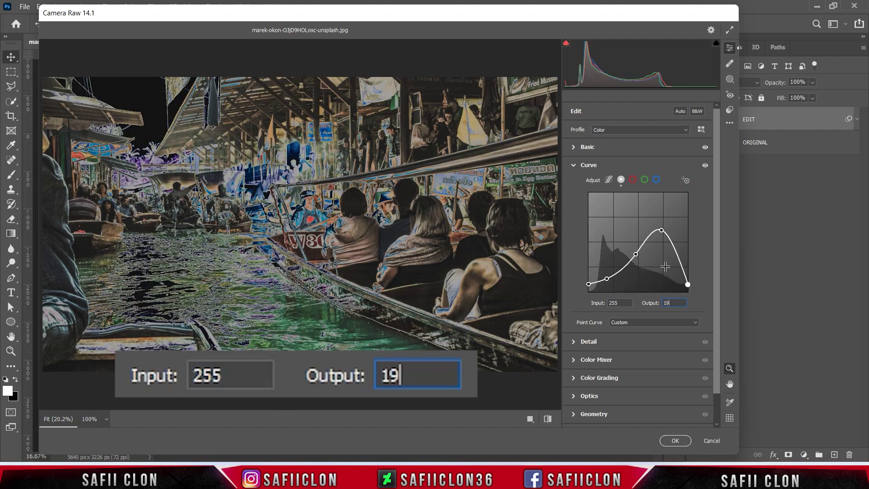
{"action": "type", "text": "4"}
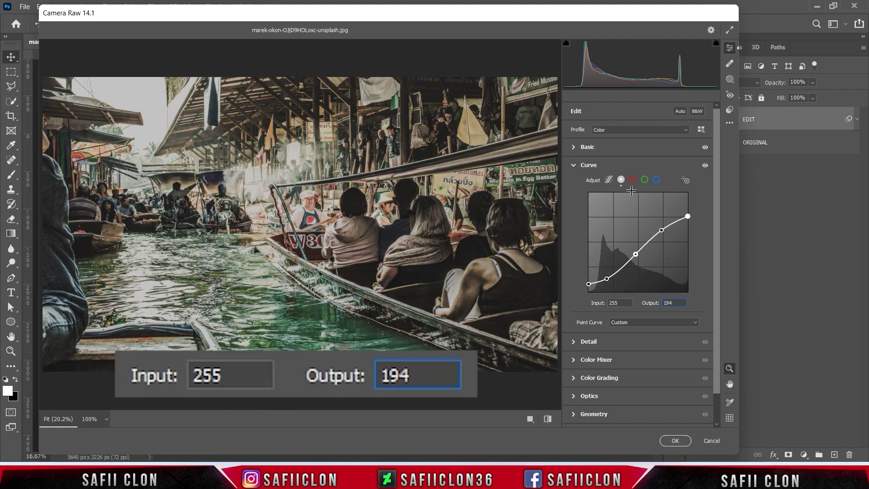
- On the red channel curve, add points at 122→115 and 51→38
{"action": "left_click", "coordinate": [633, 180]}
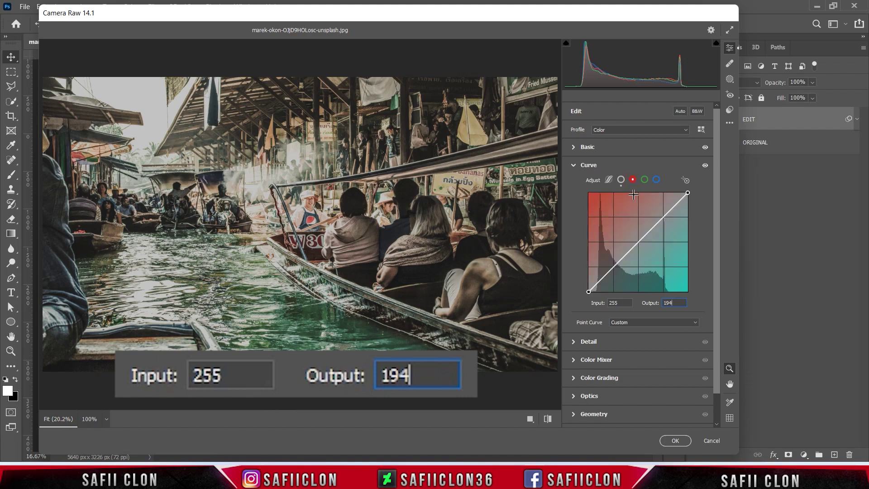
{"action": "left_click", "coordinate": [638, 243]}
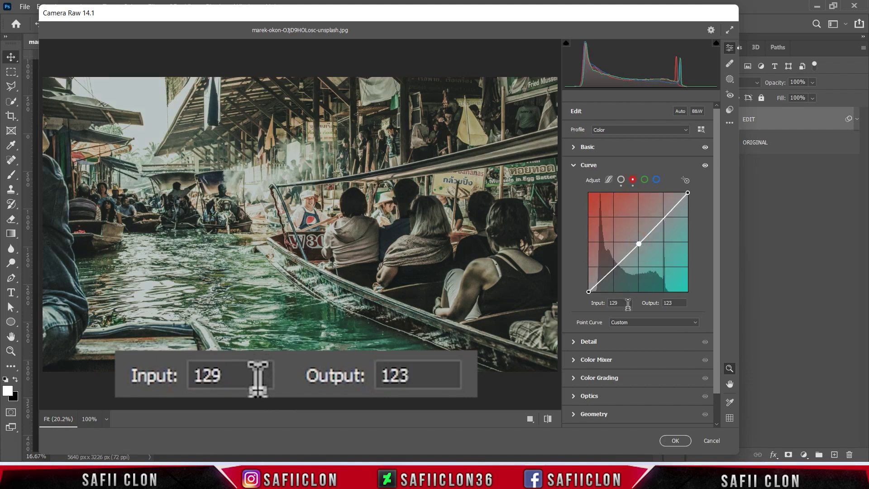
{"action": "type", "text": "122"}
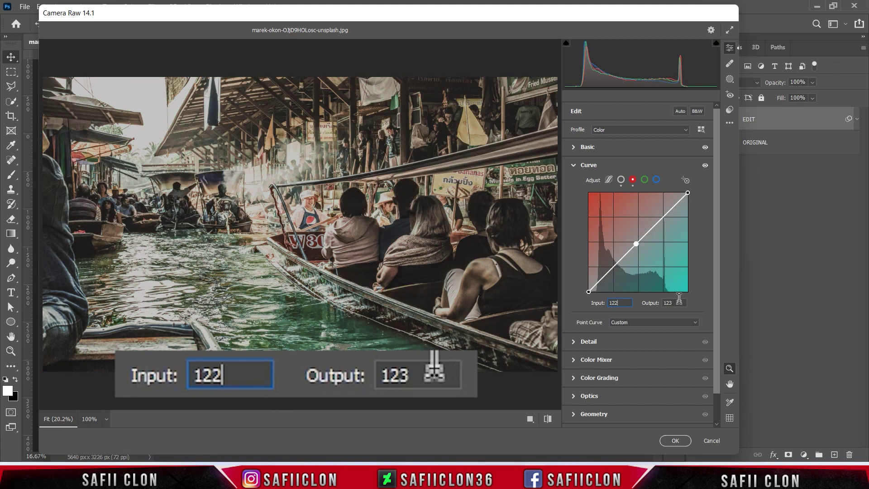
{"action": "key", "text": "Tab"}
{"action": "type", "text": "115"}
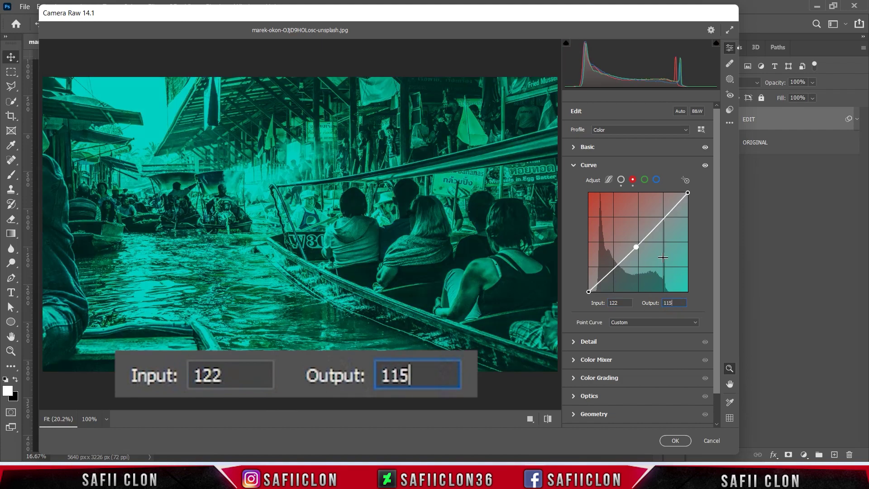
{"action": "left_click", "coordinate": [611, 272]}
{"action": "type", "text": "51"}
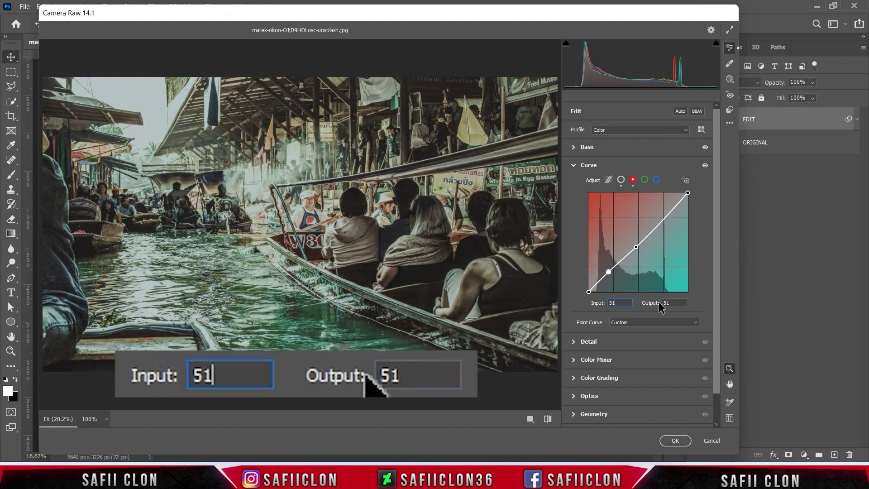
{"action": "left_click", "coordinate": [672, 303]}
{"action": "type", "text": "38"}
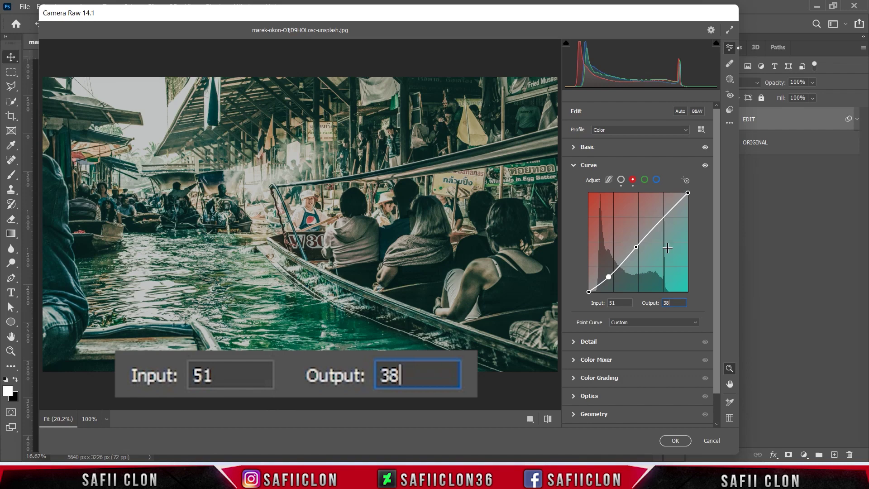
- Lower the red curve's white point output to 240
{"action": "left_click_drag", "start_coordinate": [687, 194], "coordinate": [686, 195]}
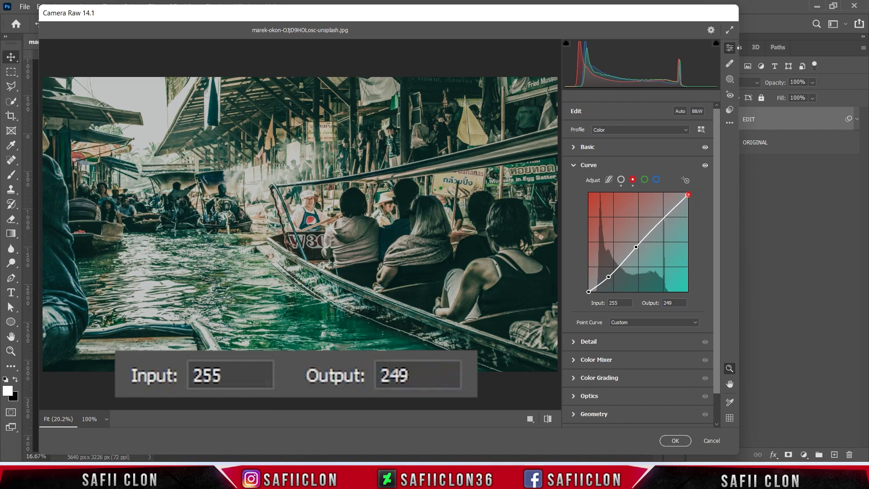
{"action": "left_click", "coordinate": [620, 303]}
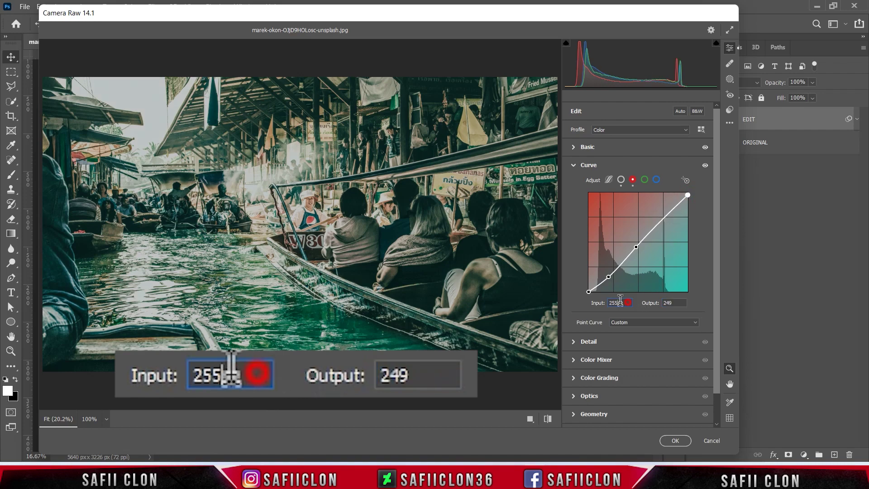
{"action": "left_click", "coordinate": [674, 303]}
{"action": "type", "text": "24"}
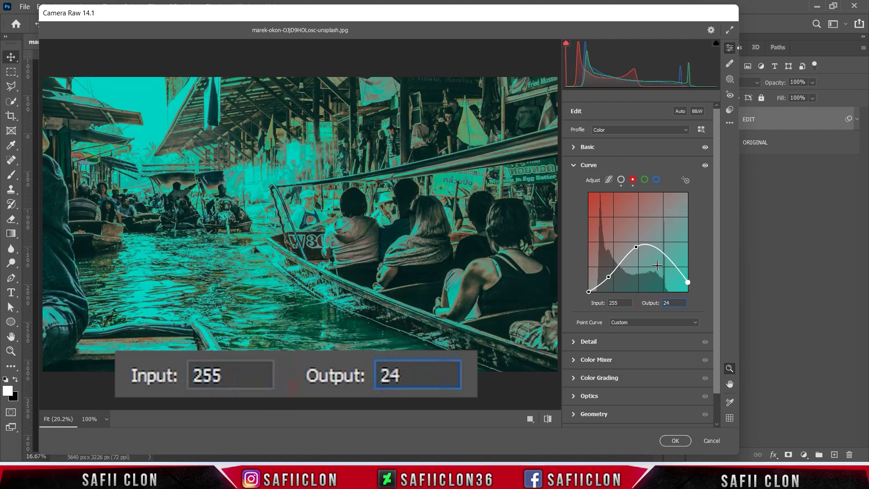
{"action": "type", "text": "0"}
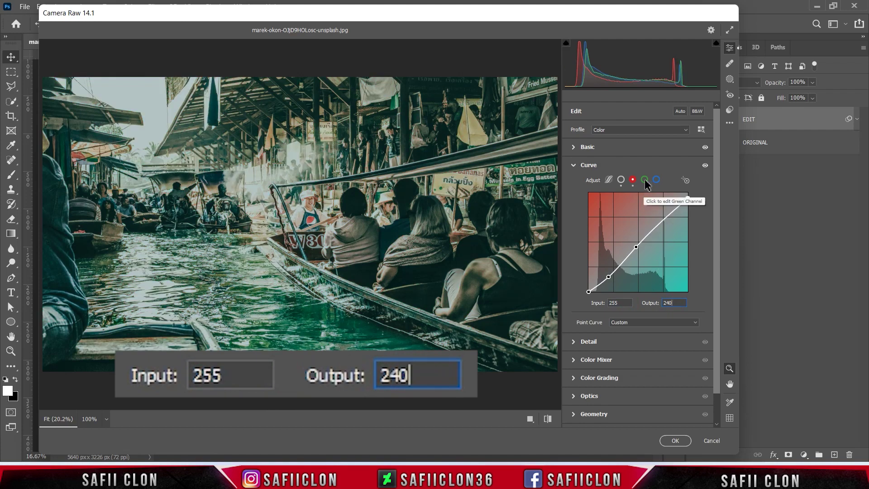
{"action": "left_click", "coordinate": [645, 180]}
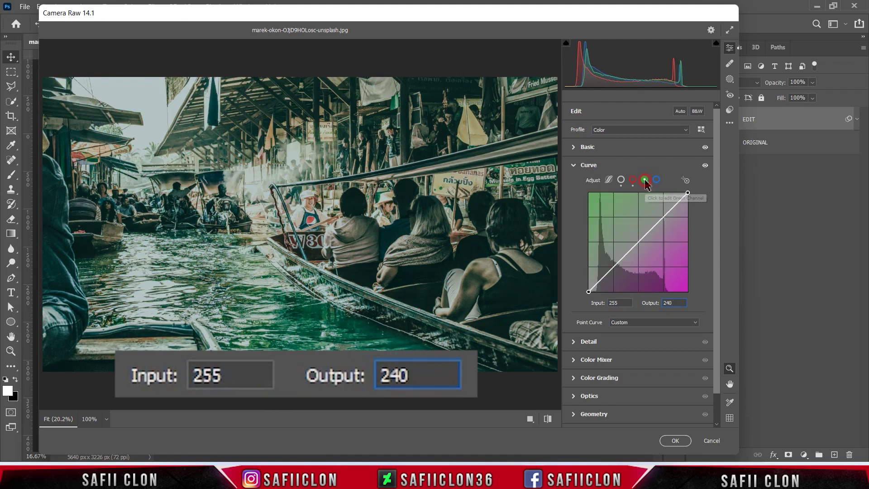
- Add green-curve points at 125→126 and 69→61
{"action": "left_click", "coordinate": [637, 243]}
{"action": "double_click", "coordinate": [626, 303]}
{"action": "type", "text": "125"}
{"action": "double_click", "coordinate": [671, 303]}
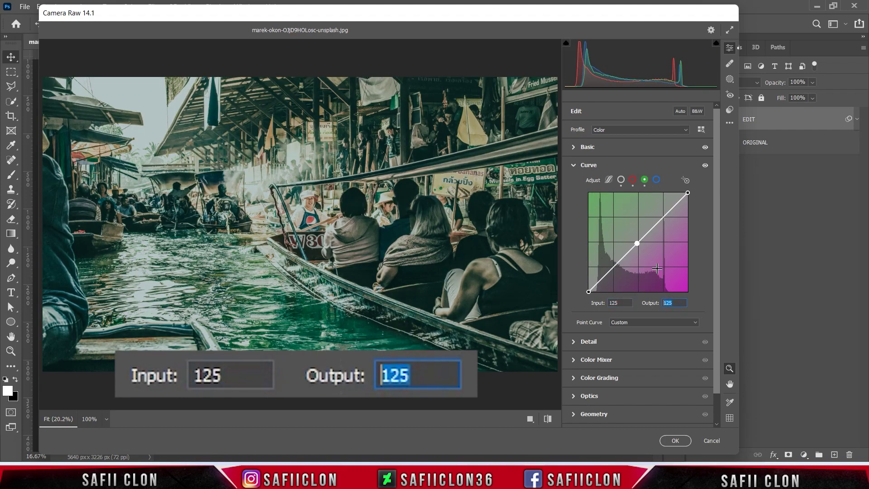
{"action": "type", "text": "126"}
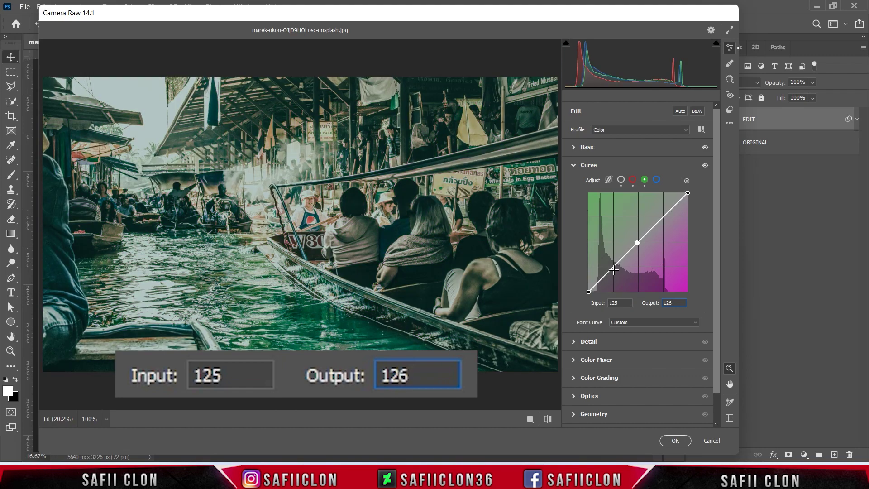
{"action": "left_click", "coordinate": [620, 303]}
{"action": "type", "text": "69"}
{"action": "left_click", "coordinate": [675, 302]}
{"action": "type", "text": "61"}
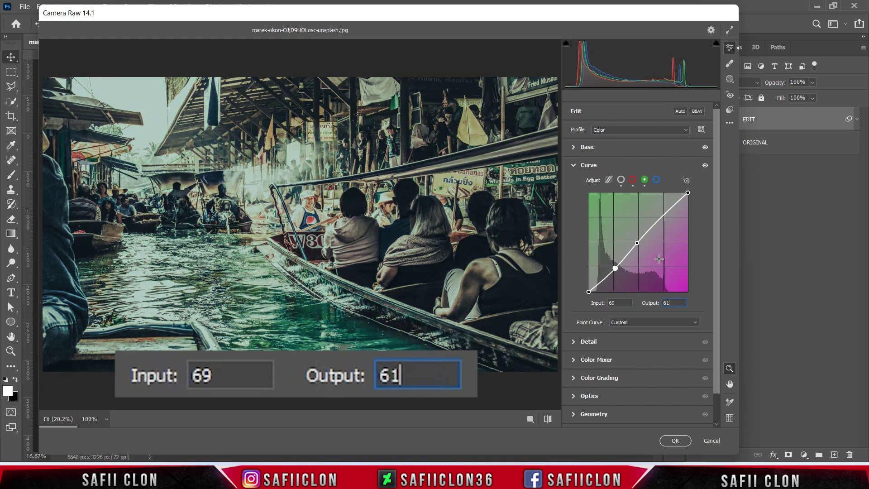
- Add a green highlight point at 190→198, then place a midtone point on the blue curve
{"action": "left_click", "coordinate": [662, 217]}
{"action": "left_click", "coordinate": [626, 303]}
{"action": "type", "text": "190"}
{"action": "left_click", "coordinate": [674, 303]}
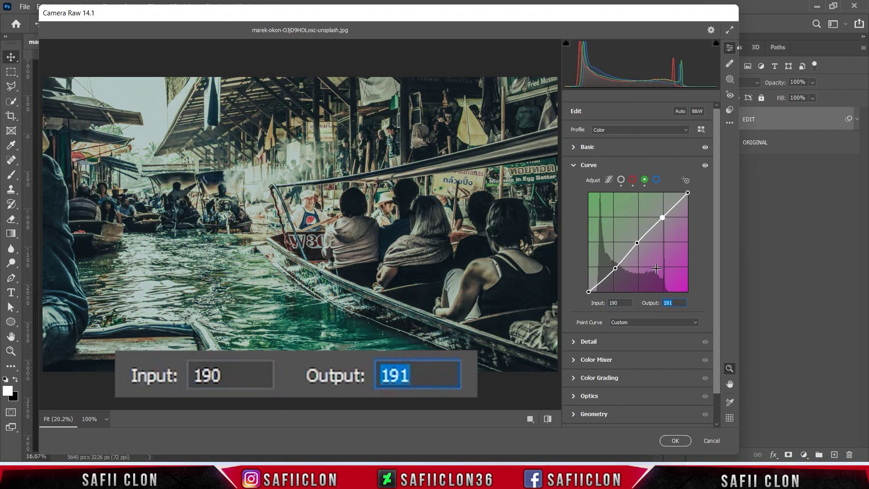
{"action": "type", "text": "198"}
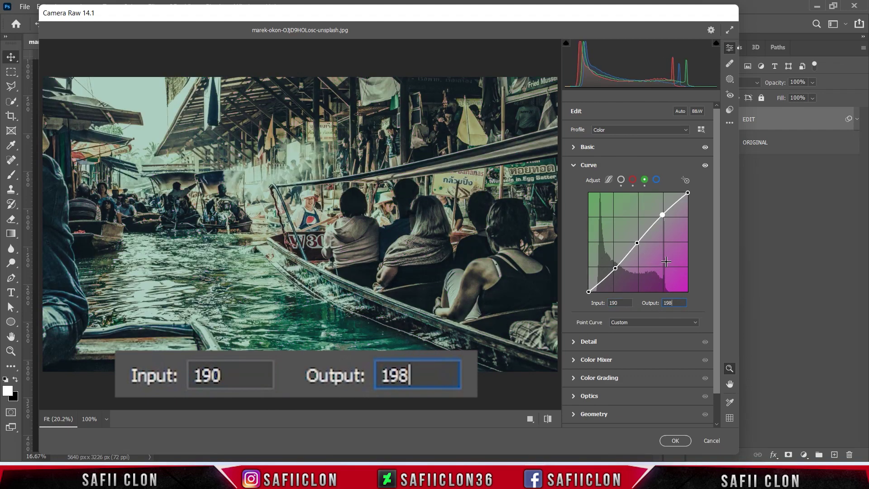
{"action": "left_click", "coordinate": [656, 181]}
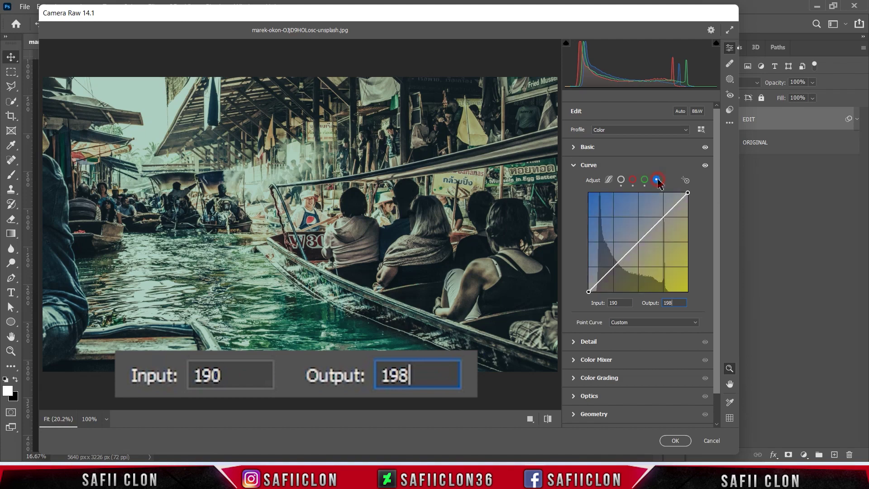
{"action": "left_click", "coordinate": [638, 242]}
- Set the blue midtone point to 127→126 and add a blue shadow point at 56→46
{"action": "left_click", "coordinate": [622, 302]}
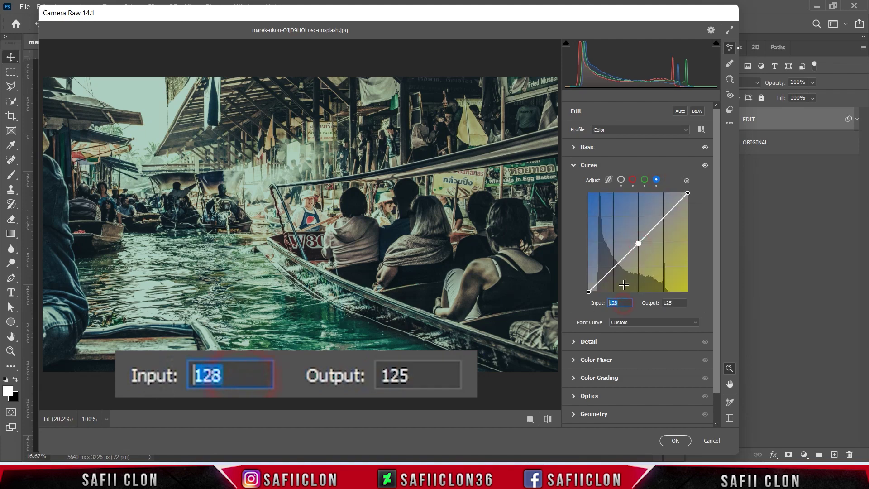
{"action": "type", "text": "127"}
{"action": "double_click", "coordinate": [673, 303]}
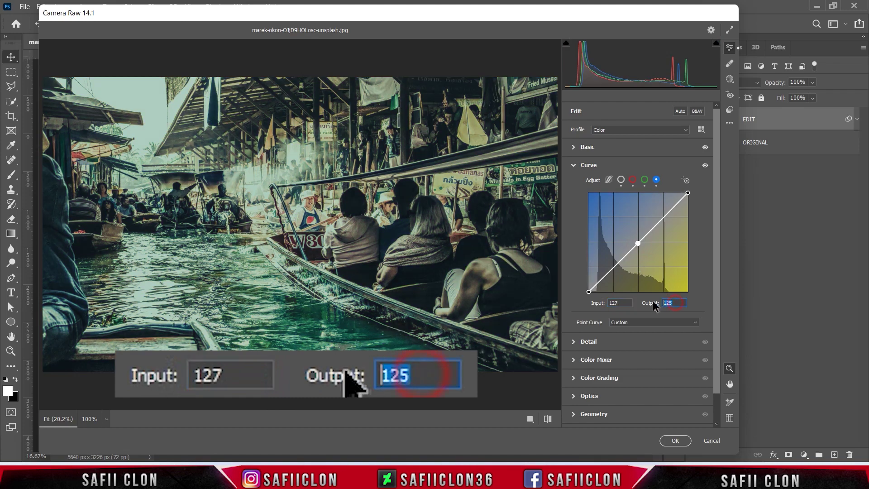
{"action": "type", "text": "126"}
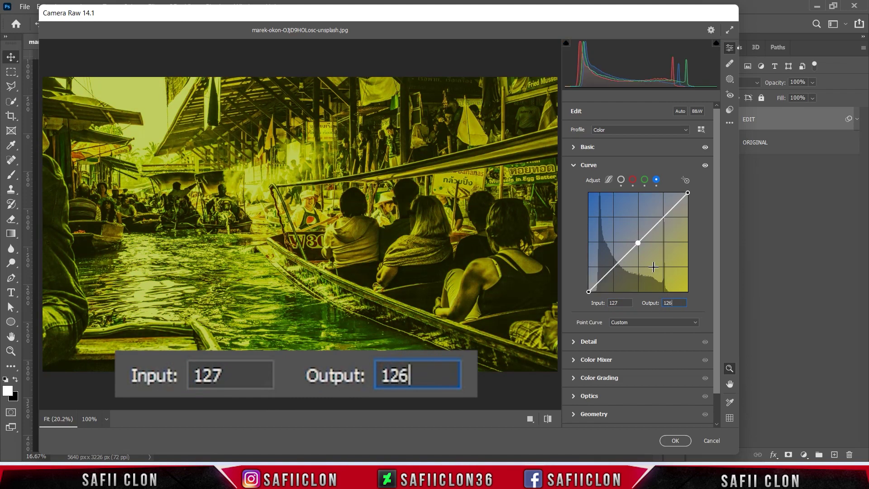
{"action": "left_click", "coordinate": [611, 268]}
{"action": "double_click", "coordinate": [621, 303]}
{"action": "type", "text": "56"}
{"action": "double_click", "coordinate": [675, 303]}
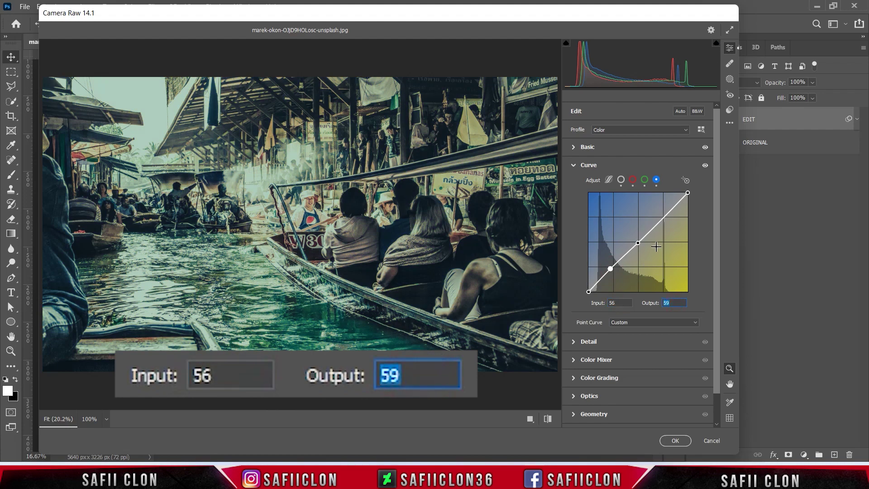
{"action": "type", "text": "46"}
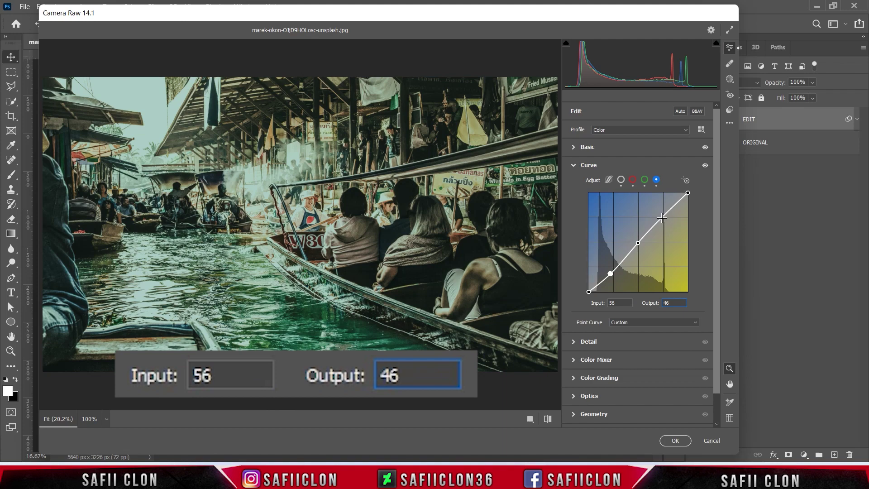
- Add a blue highlight point at 194→183
{"action": "left_click", "coordinate": [662, 218]}
{"action": "double_click", "coordinate": [621, 303]}
{"action": "type", "text": "1"}
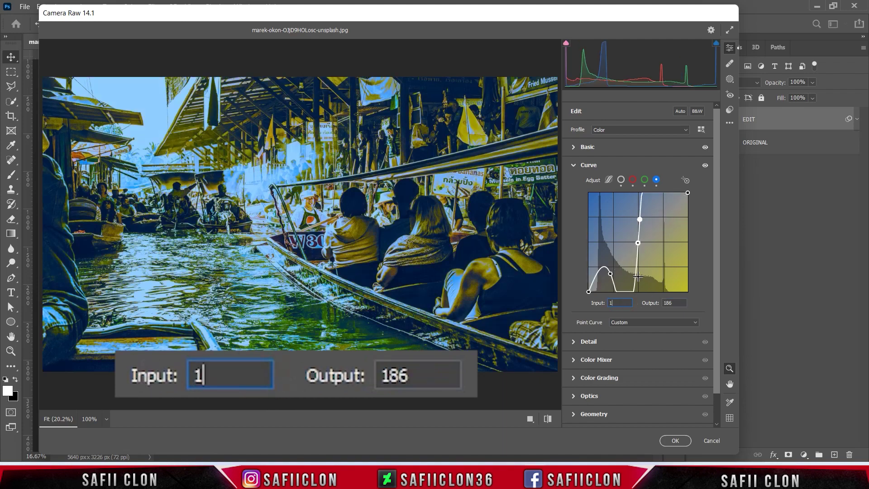
{"action": "type", "text": "94"}
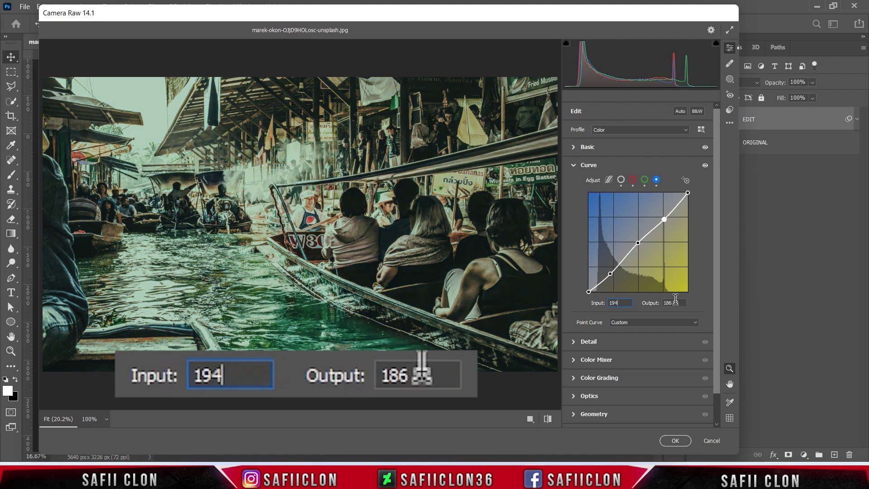
{"action": "double_click", "coordinate": [674, 303]}
{"action": "type", "text": "18"}
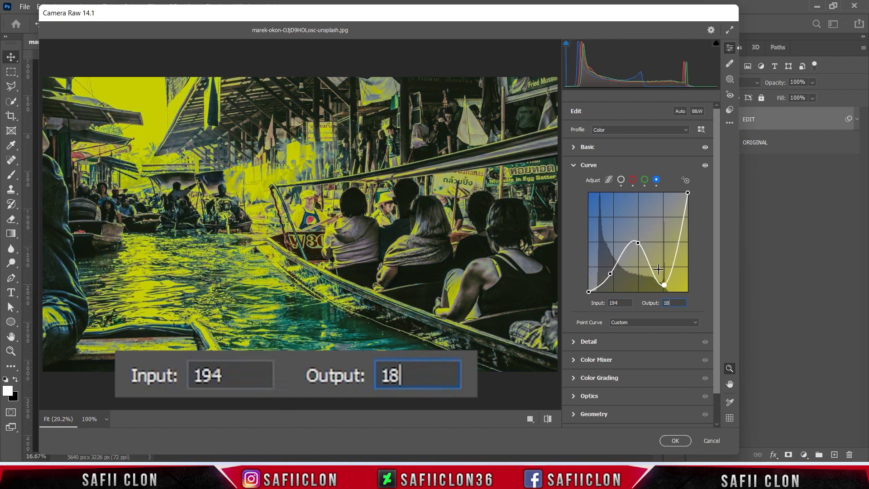
{"action": "type", "text": "3"}
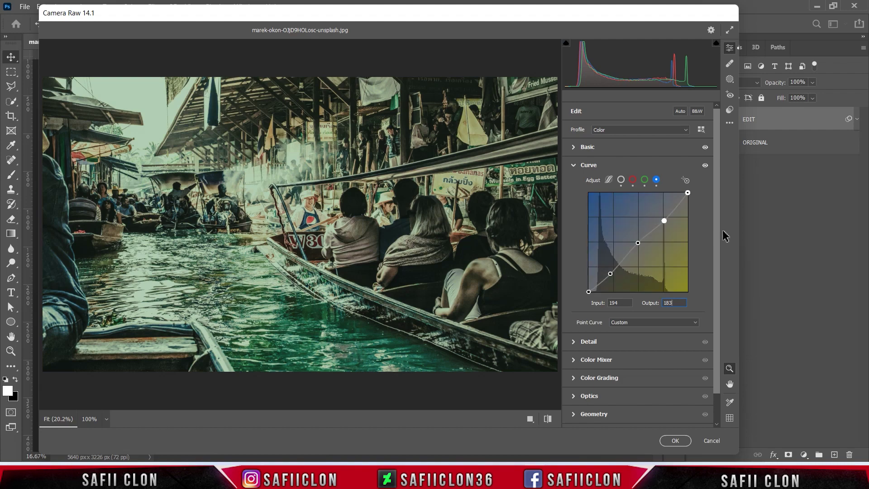
{"action": "scroll", "coordinate": [721, 263], "scroll_direction": "down", "scroll_amount": 2}
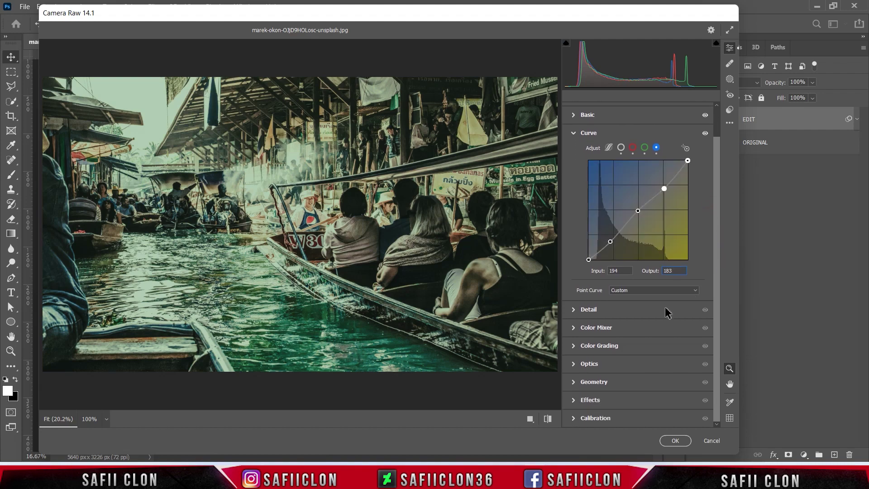
- Add slight sharpening and shift hues: Yellows −22, Aquas +78, Blues −13
{"action": "left_click", "coordinate": [594, 310]}
{"action": "left_click_drag", "start_coordinate": [572, 204], "coordinate": [578, 206]}
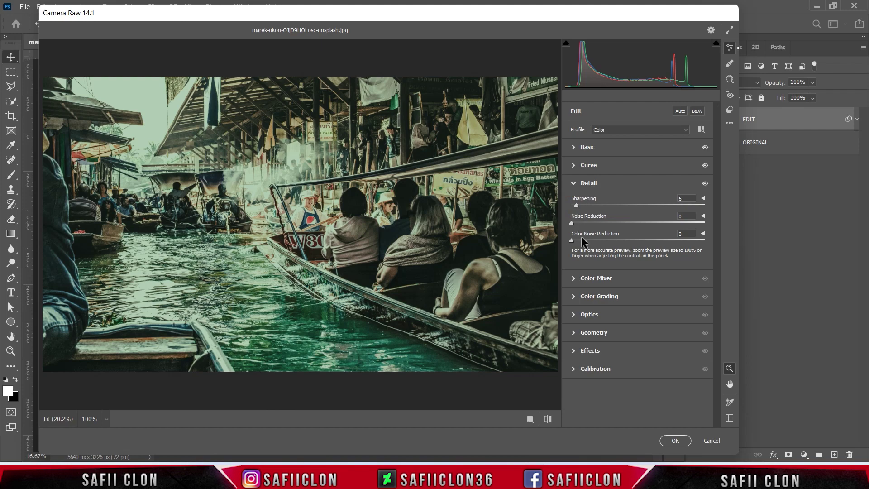
{"action": "left_click", "coordinate": [610, 281]}
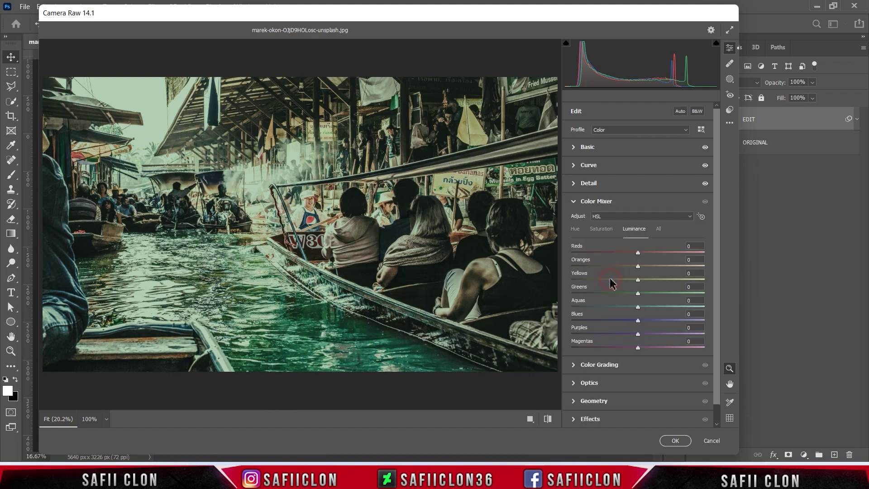
{"action": "left_click", "coordinate": [576, 229]}
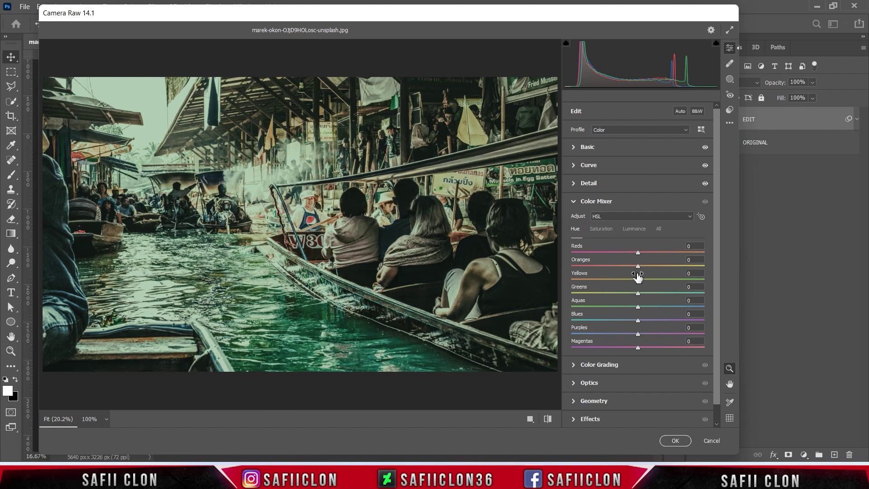
{"action": "left_click_drag", "start_coordinate": [639, 282], "coordinate": [625, 281]}
{"action": "left_click_drag", "start_coordinate": [638, 306], "coordinate": [690, 306]}
{"action": "left_click_drag", "start_coordinate": [638, 320], "coordinate": [629, 320]}
- Set saturation to Reds +100, Oranges +100, Blues −43, Purples −100, Magentas −100
{"action": "left_click", "coordinate": [601, 229]}
{"action": "left_click_drag", "start_coordinate": [638, 252], "coordinate": [732, 252]}
{"action": "left_click_drag", "start_coordinate": [639, 268], "coordinate": [713, 276]}
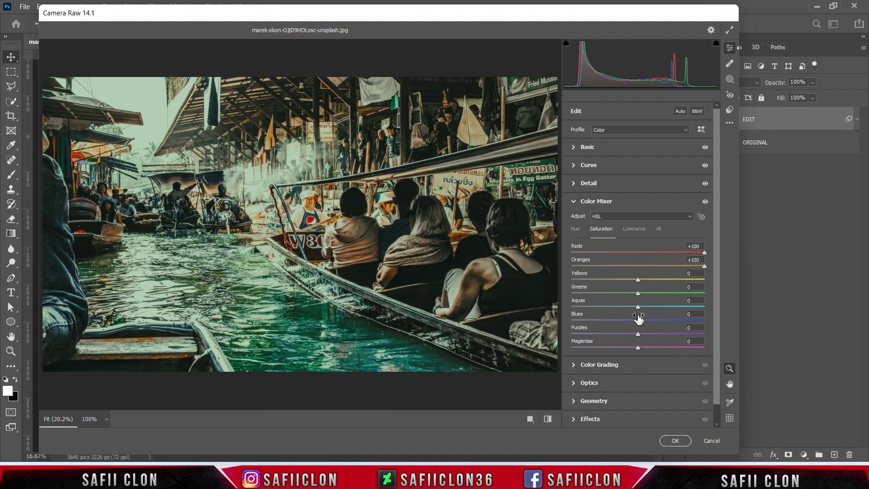
{"action": "left_click_drag", "start_coordinate": [639, 321], "coordinate": [610, 321]}
{"action": "left_click_drag", "start_coordinate": [639, 335], "coordinate": [572, 335]}
{"action": "left_click_drag", "start_coordinate": [638, 348], "coordinate": [571, 348]}
{"action": "left_click_drag", "start_coordinate": [717, 308], "coordinate": [716, 339]}
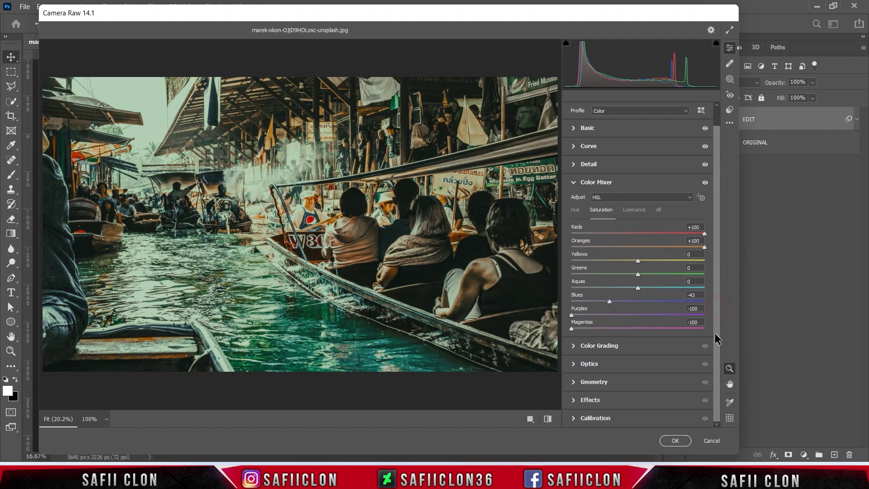
- In Color Grading, set Shadows to hue 223/saturation 34 and Highlights to hue 45/saturation 41
{"action": "left_click", "coordinate": [606, 347]}
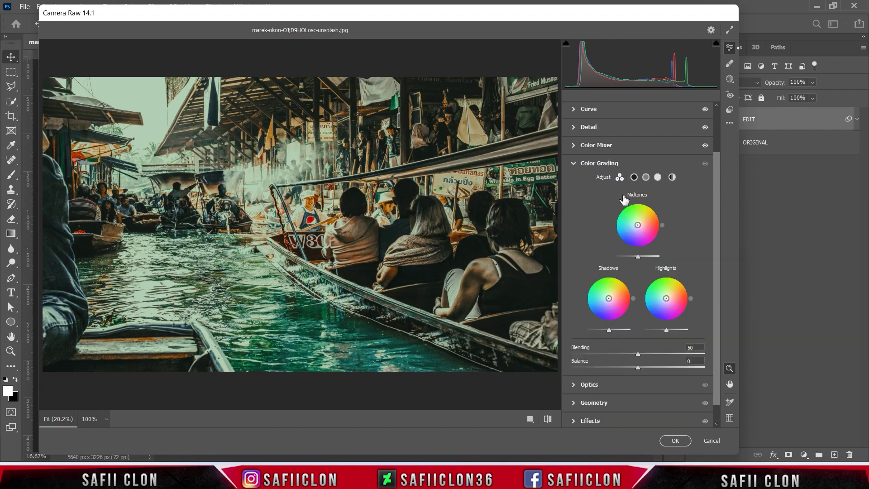
{"action": "left_click", "coordinate": [635, 177]}
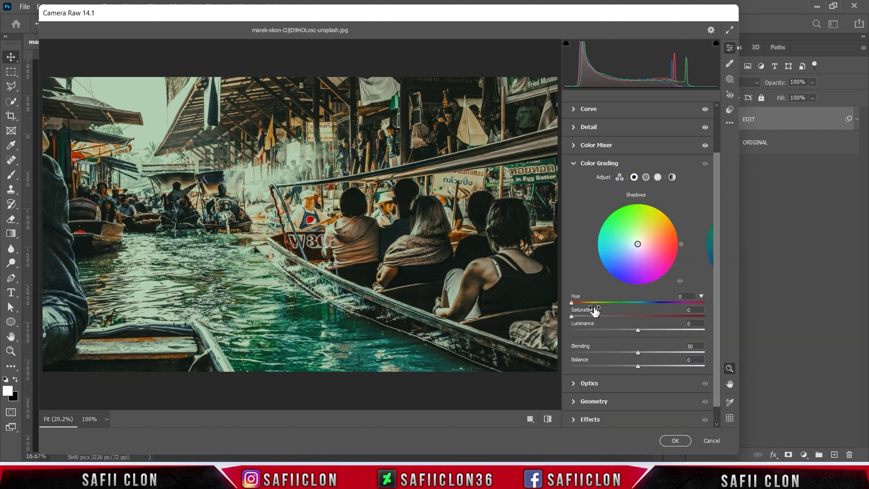
{"action": "left_click_drag", "start_coordinate": [572, 303], "coordinate": [653, 303]}
{"action": "left_click_drag", "start_coordinate": [572, 316], "coordinate": [617, 317]}
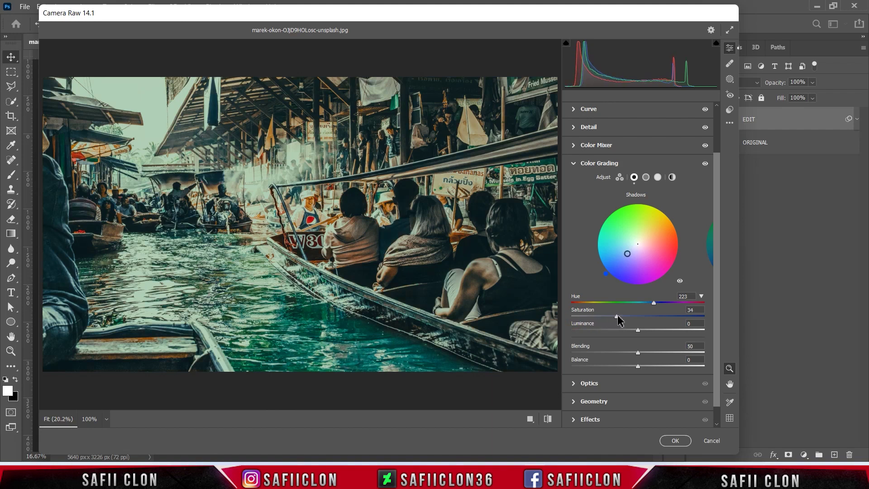
{"action": "left_click", "coordinate": [658, 177]}
{"action": "left_click_drag", "start_coordinate": [571, 303], "coordinate": [591, 303]}
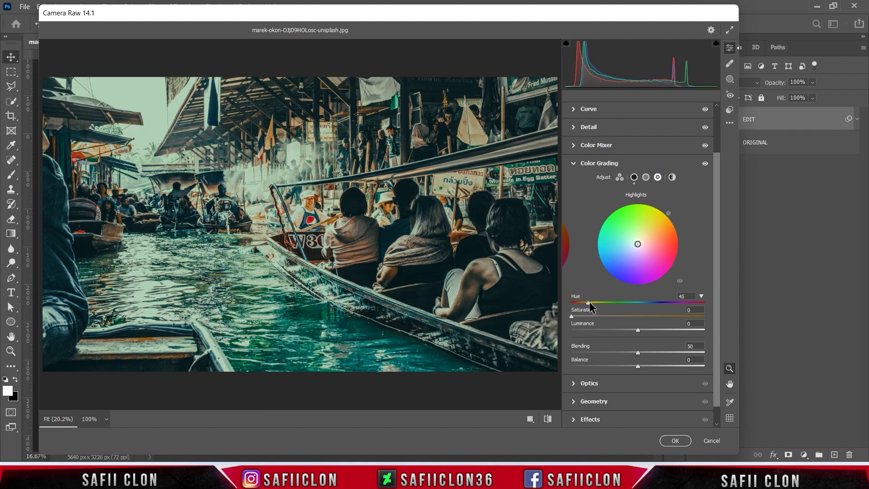
{"action": "left_click_drag", "start_coordinate": [573, 317], "coordinate": [626, 317]}
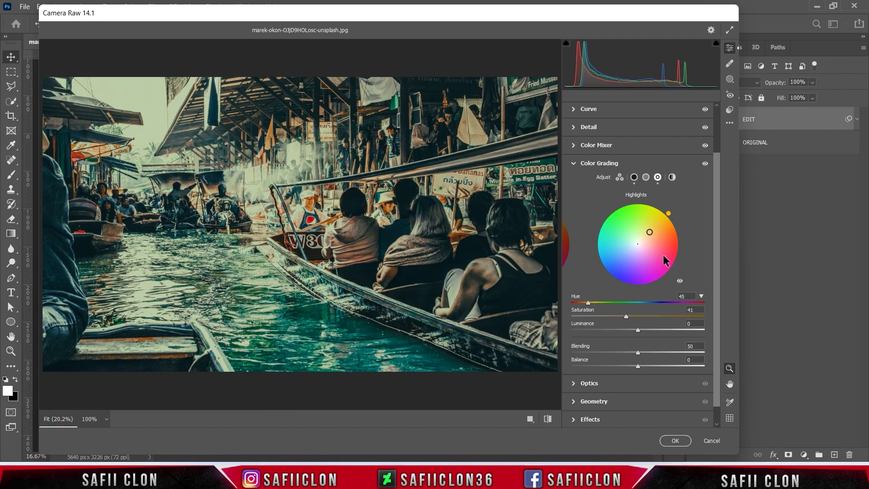
- Review the before/after layouts, return to single view, and commit the Camera Raw Filter with OK
{"action": "left_click", "coordinate": [529, 419]}
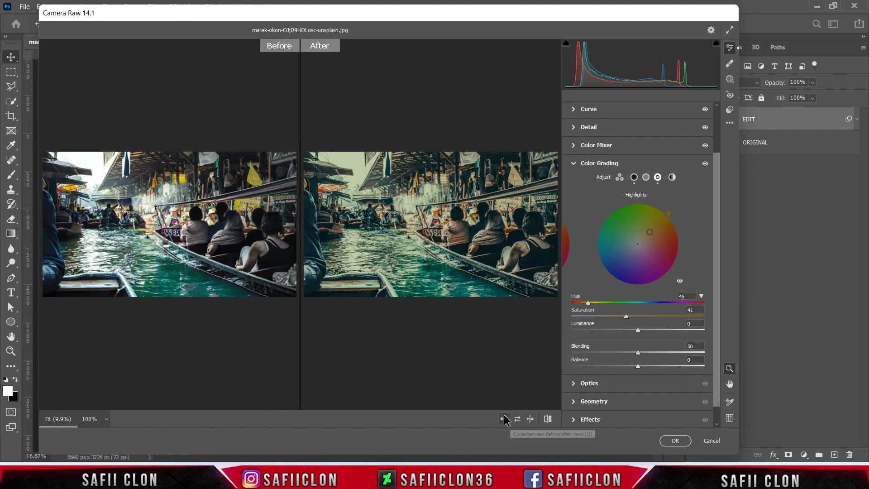
{"action": "left_click", "coordinate": [505, 418]}
{"action": "left_click", "coordinate": [505, 418]}
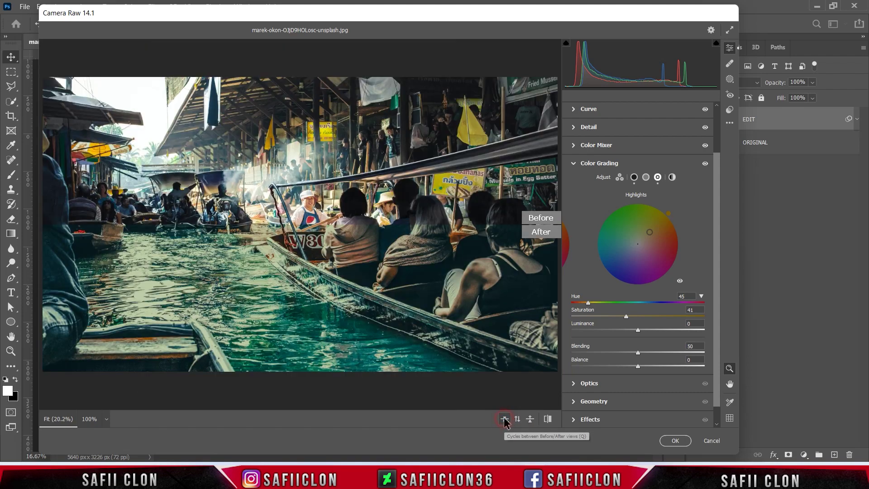
{"action": "left_click", "coordinate": [505, 419]}
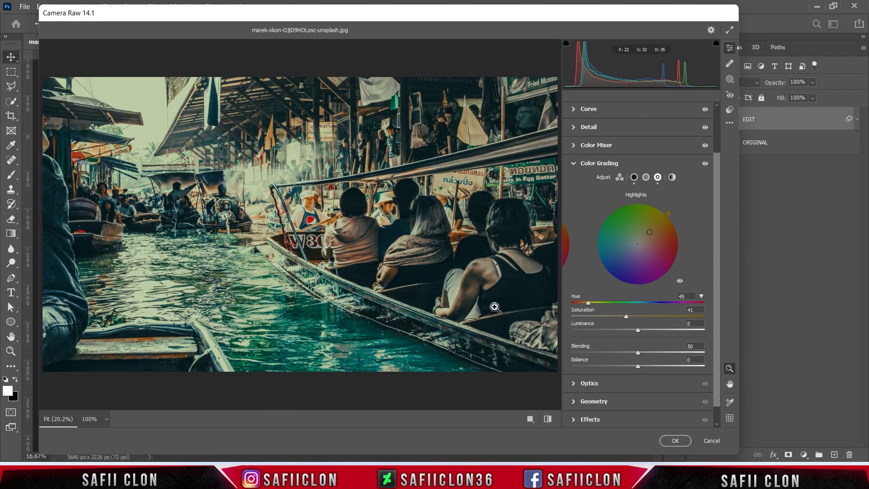
{"action": "left_click", "coordinate": [674, 443]}
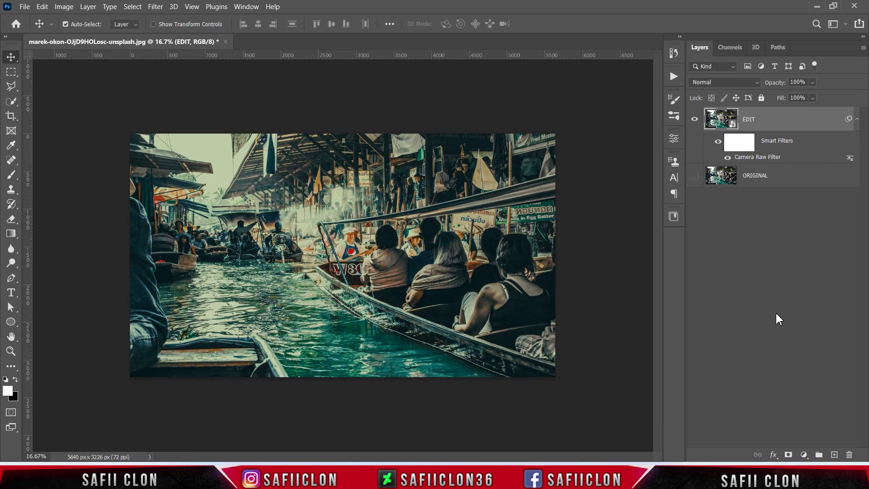
- Show the ORIGINAL layer again and toggle EDIT on and off, zooming in, to compare the looks
{"action": "left_click", "coordinate": [696, 176]}
{"action": "left_click", "coordinate": [696, 120]}
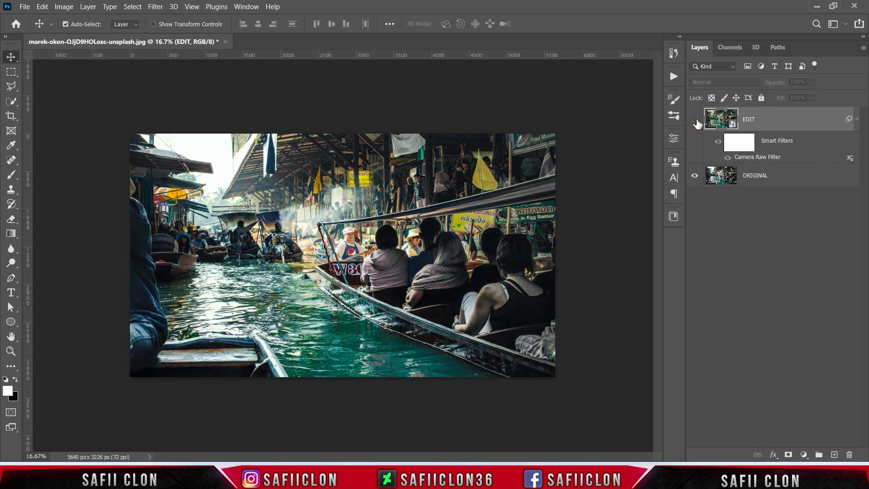
{"action": "left_click", "coordinate": [695, 120]}
{"action": "left_click", "coordinate": [695, 120]}
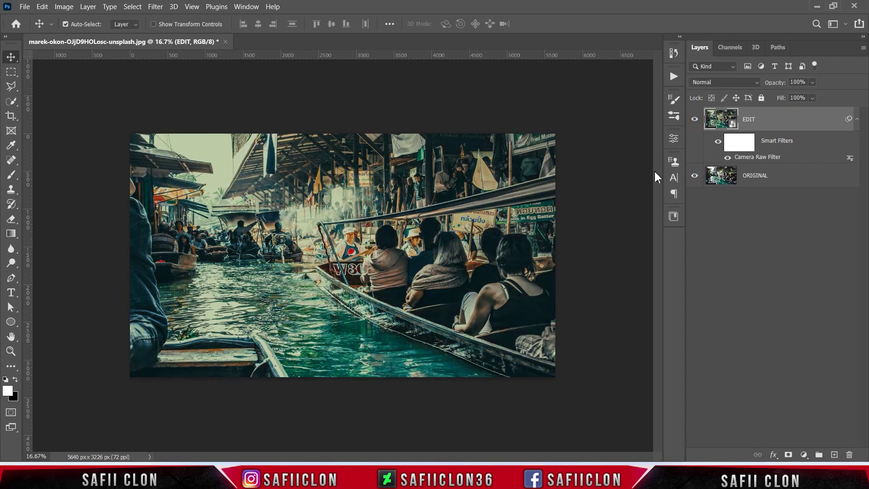
{"action": "key", "text": "ctrl+plus"}
{"action": "key", "text": "ctrl+plus"}
{"action": "key", "text": "ctrl+plus"}
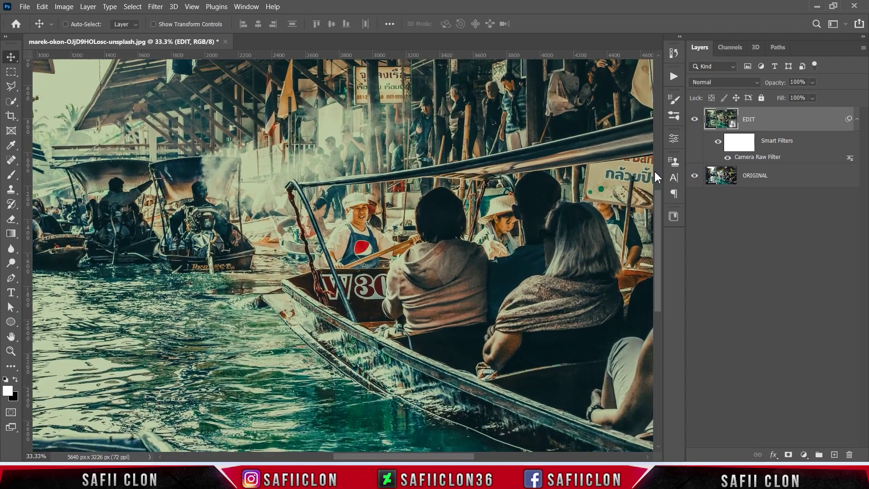
{"action": "key", "text": "ctrl+minus"}
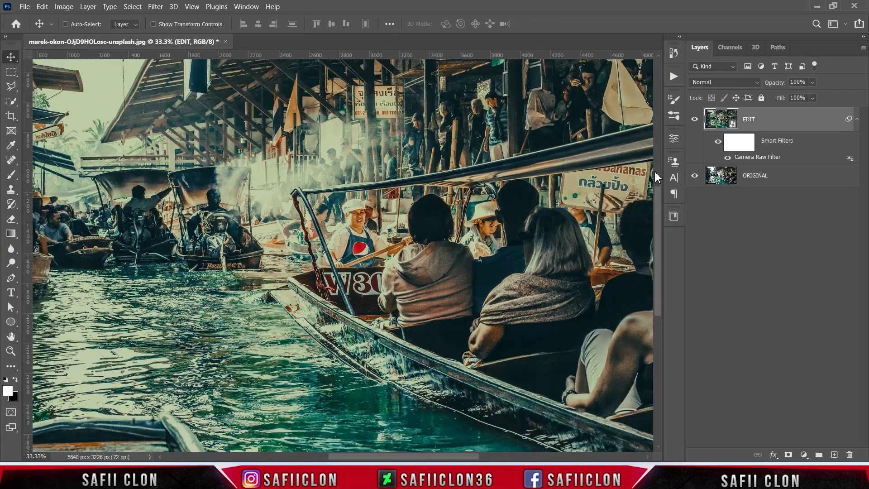
{"action": "left_click", "coordinate": [695, 121]}
{"action": "left_click", "coordinate": [694, 120]}
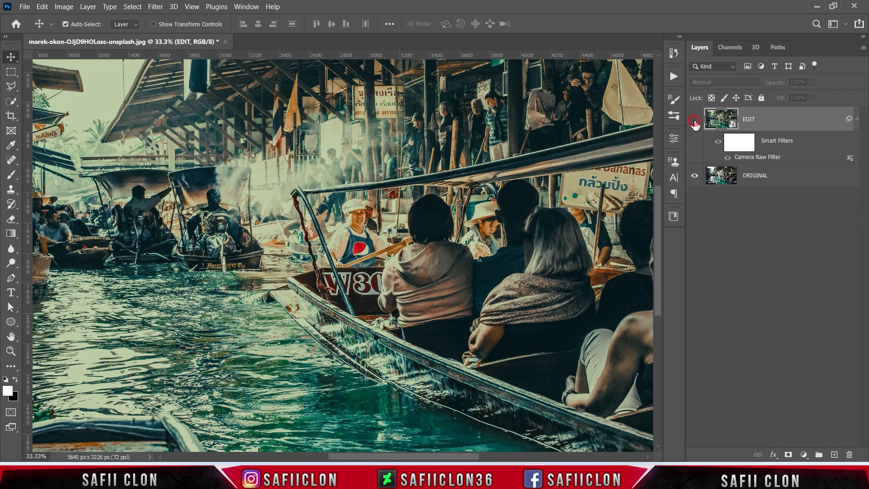
{"action": "left_click", "coordinate": [695, 120]}
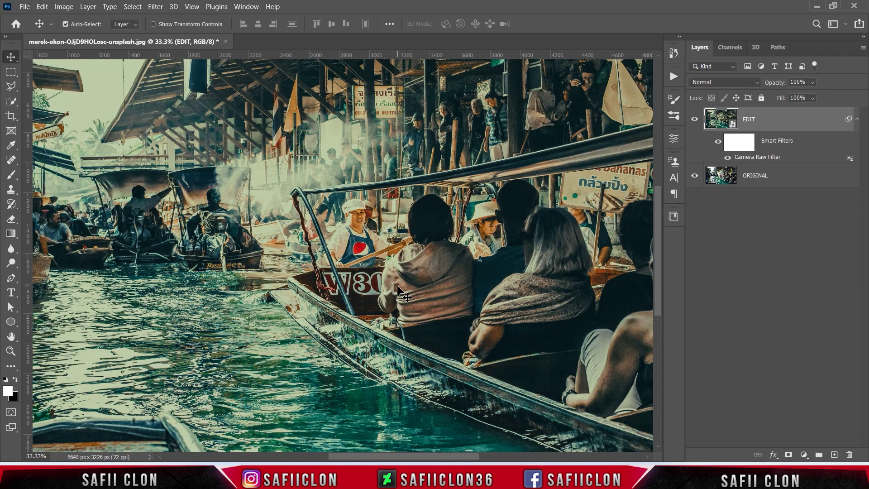
{"action": "scroll", "coordinate": [398, 286], "scroll_direction": "down", "scroll_amount": 3}
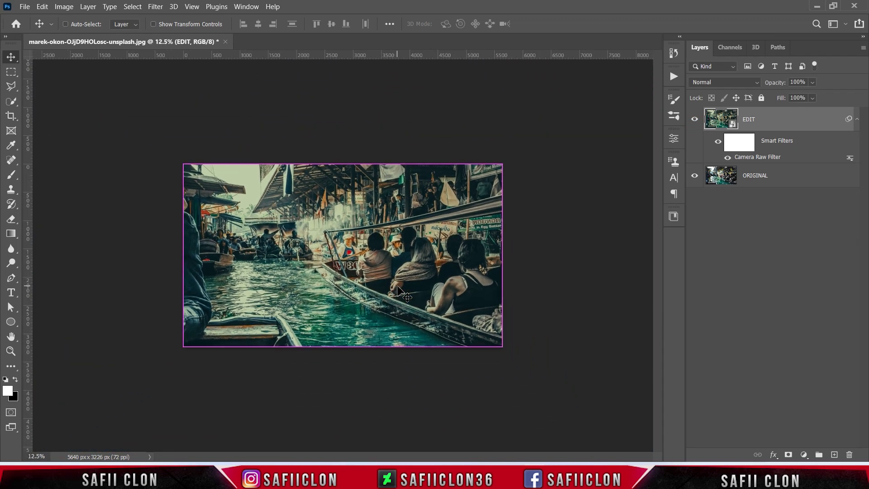
{"action": "key", "text": "ctrl"}
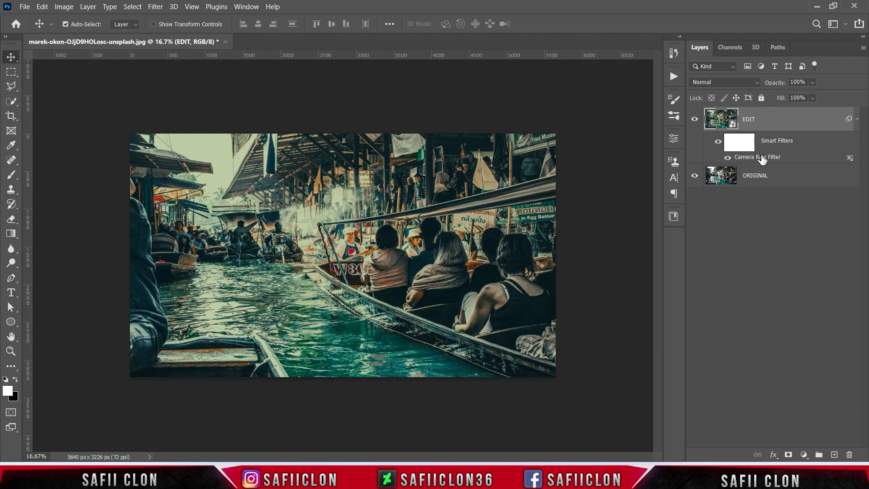
- Reopen the Camera Raw Filter, save its settings as MARKT.xmp, and confirm with OK
{"action": "double_click", "coordinate": [763, 159]}
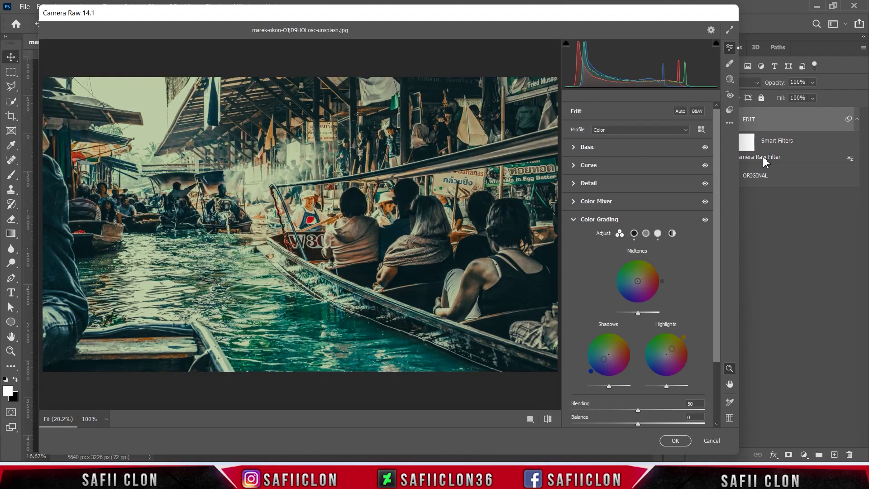
{"action": "left_click", "coordinate": [730, 124]}
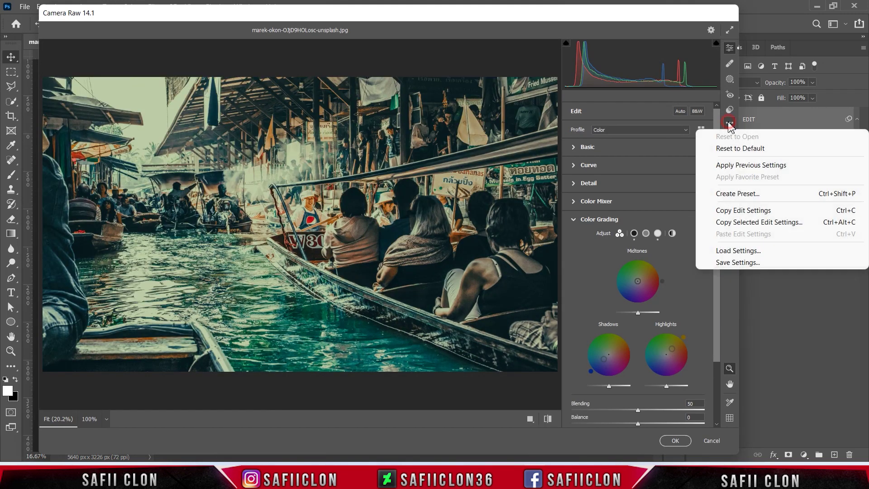
{"action": "left_click", "coordinate": [741, 263]}
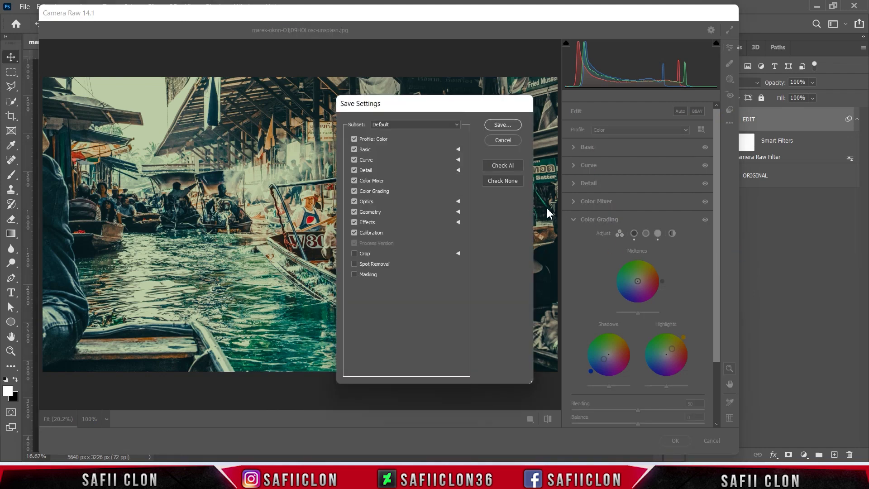
{"action": "left_click", "coordinate": [503, 127]}
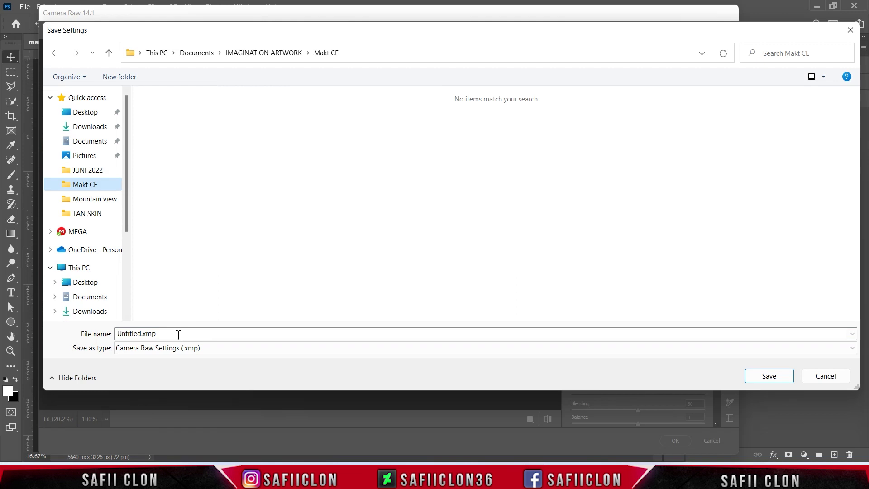
{"action": "double_click", "coordinate": [178, 334]}
{"action": "type", "text": "MARKT"}
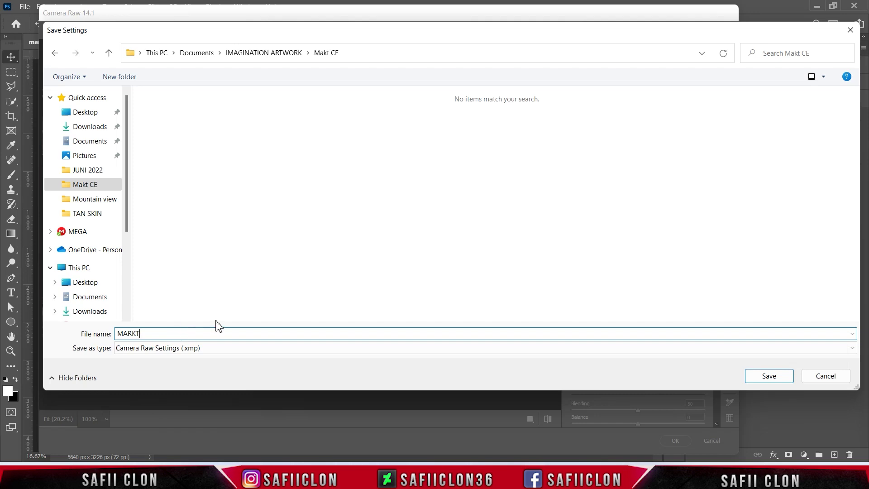
{"action": "left_click", "coordinate": [758, 379]}
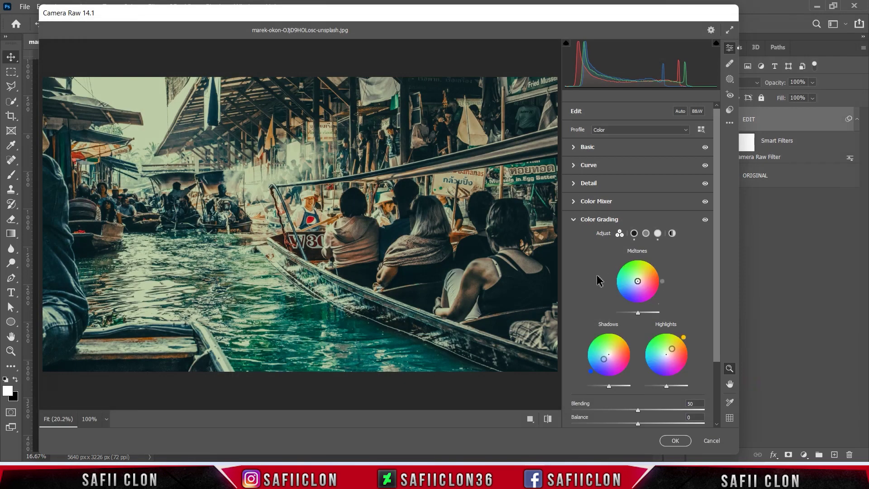
{"action": "left_click", "coordinate": [674, 441]}
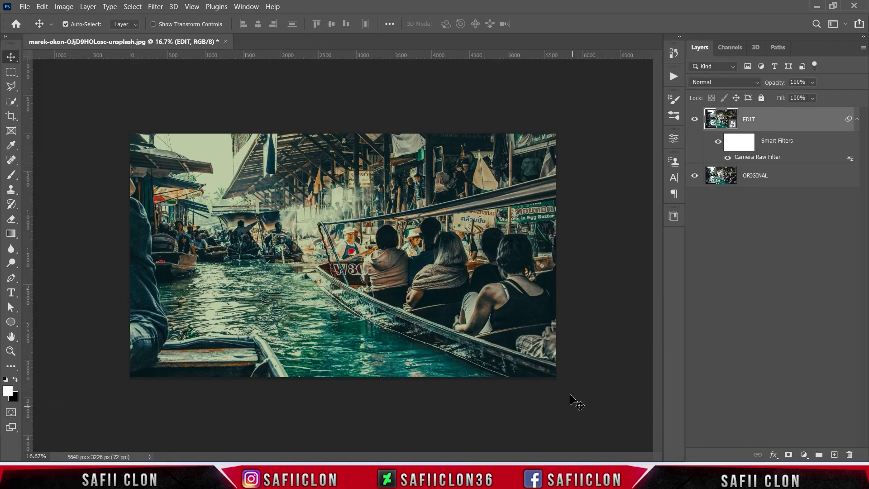
- Open graphic-node-N-AC7tTcD-c-unsplash.jpg in its own document tab
{"action": "left_click", "coordinate": [25, 7]}
{"action": "left_click", "coordinate": [45, 28]}
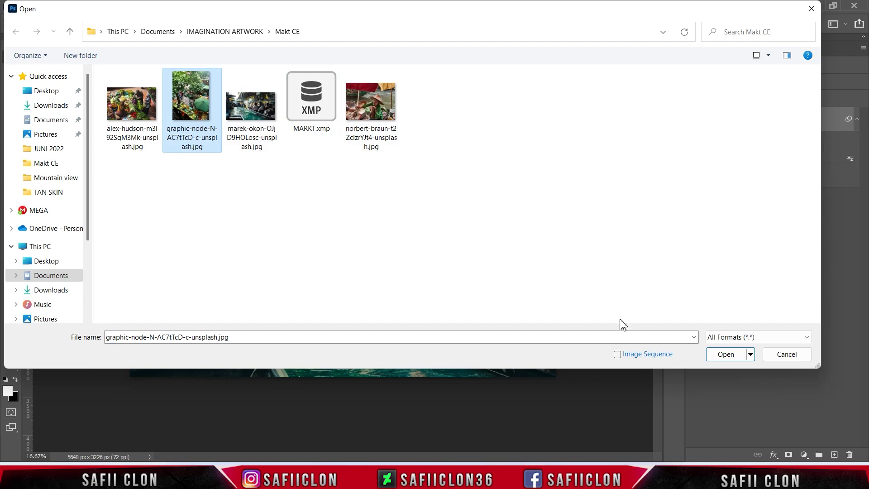
{"action": "left_click", "coordinate": [717, 354]}
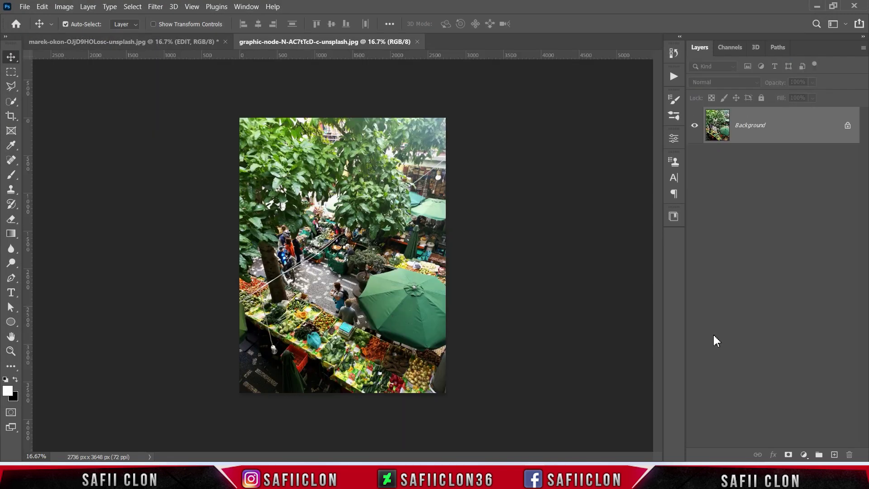
- Unlock the Background layer, duplicate it, and name the copy EDIT
{"action": "left_click", "coordinate": [848, 127]}
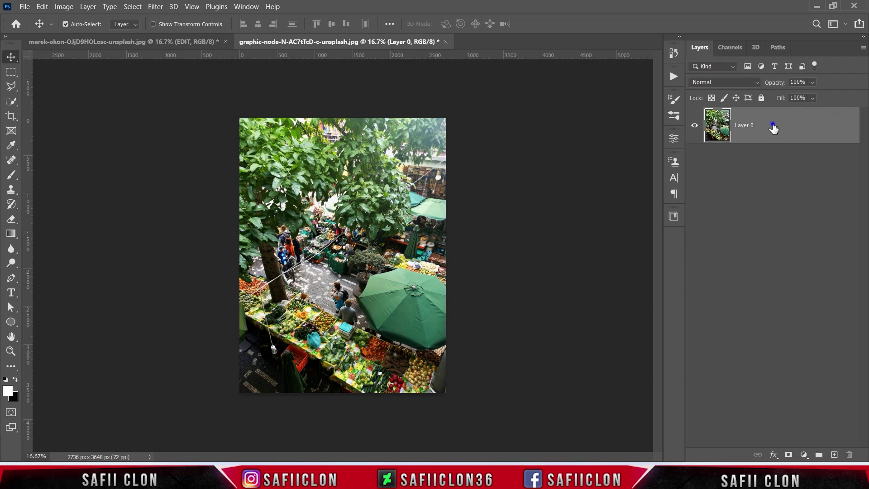
{"action": "right_click", "coordinate": [774, 128]}
{"action": "left_click", "coordinate": [649, 52]}
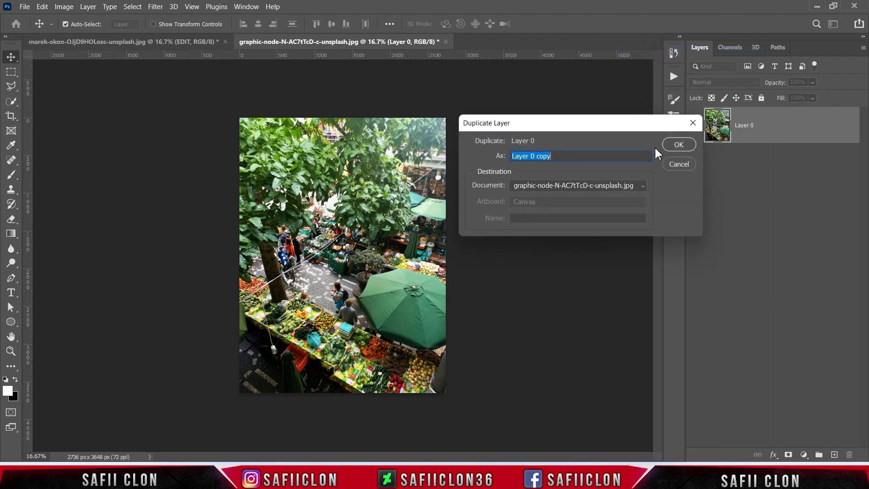
{"action": "left_click", "coordinate": [677, 149]}
{"action": "double_click", "coordinate": [752, 127]}
{"action": "type", "text": "EDIT"}
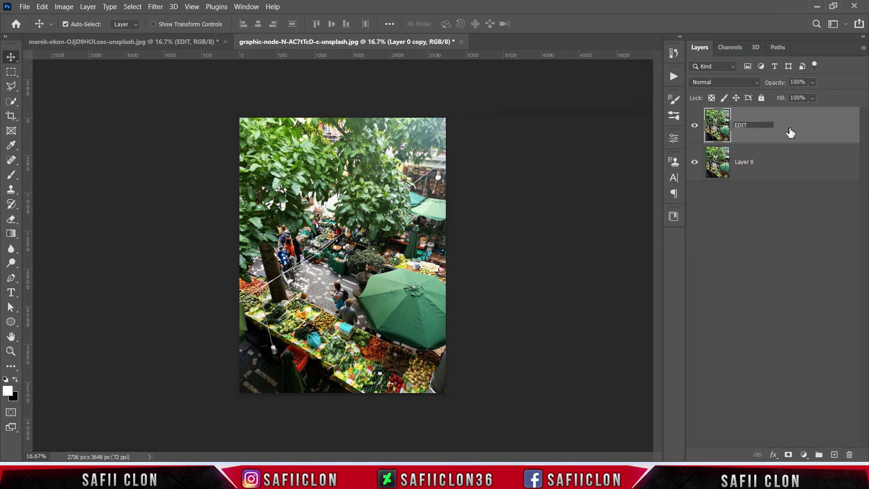
{"action": "left_click", "coordinate": [790, 131]}
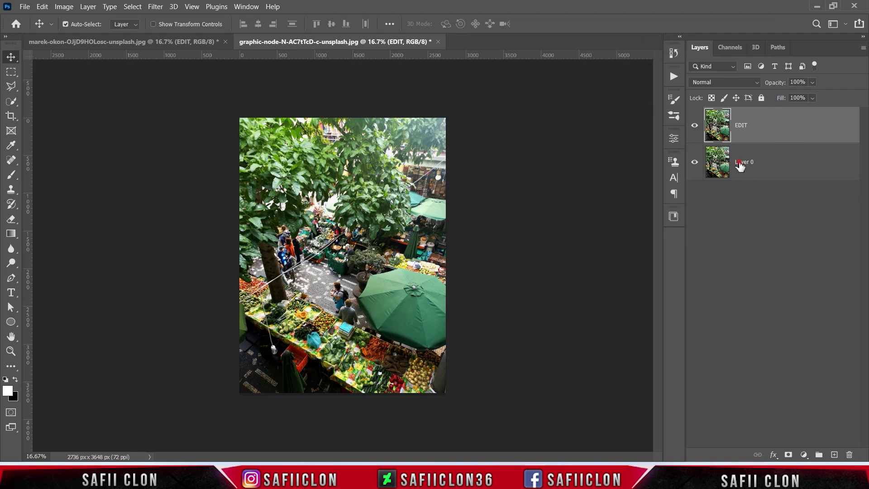
- Rename the bottom layer ORIGINAL and convert the EDIT layer to a Smart Object
{"action": "left_click", "coordinate": [740, 164]}
{"action": "double_click", "coordinate": [750, 162]}
{"action": "type", "text": "ORIGINAL"}
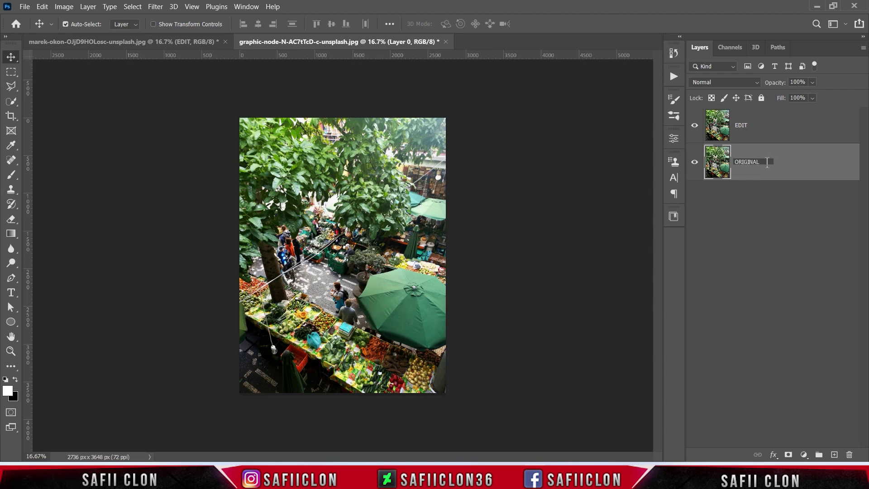
{"action": "left_click", "coordinate": [780, 164]}
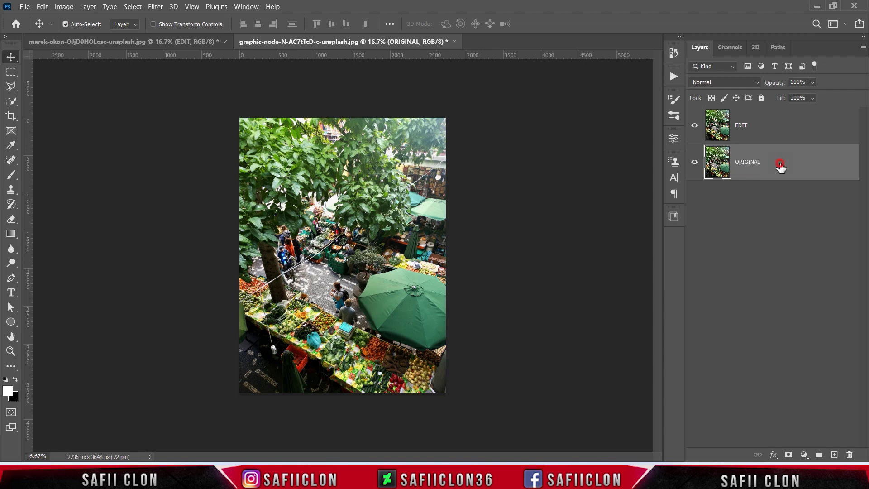
{"action": "left_click", "coordinate": [770, 130]}
{"action": "right_click", "coordinate": [770, 130]}
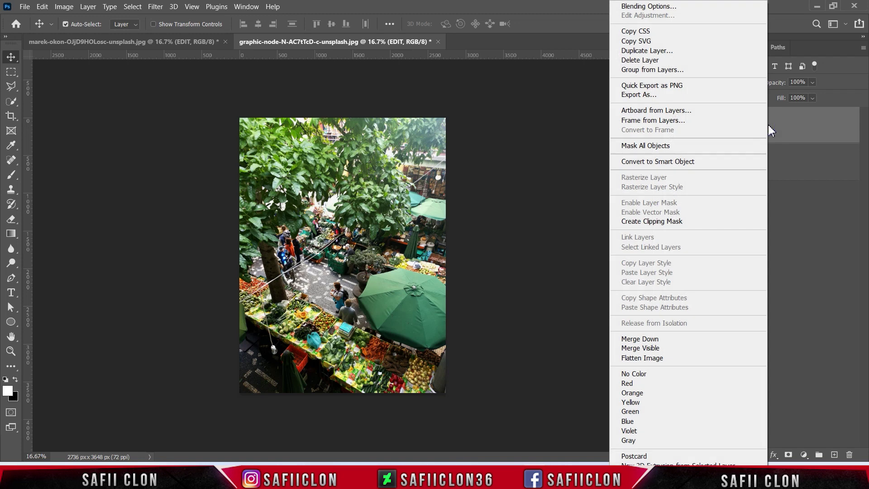
{"action": "left_click", "coordinate": [679, 163]}
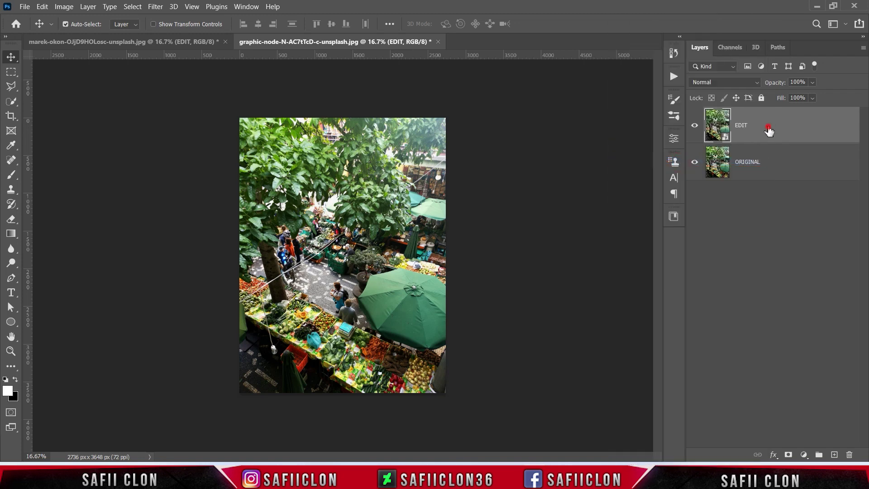
{"action": "left_click", "coordinate": [154, 7]}
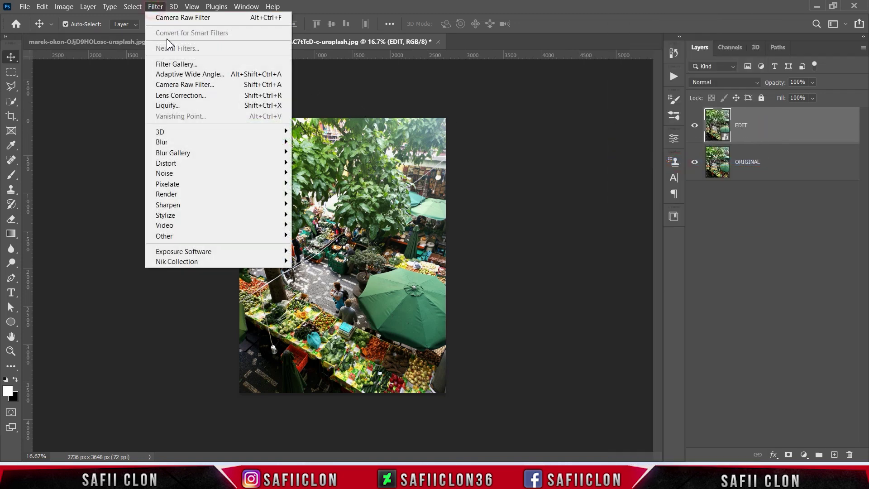
- Open the Camera Raw Filter on EDIT and load the MARKT.xmp settings
{"action": "left_click", "coordinate": [197, 85]}
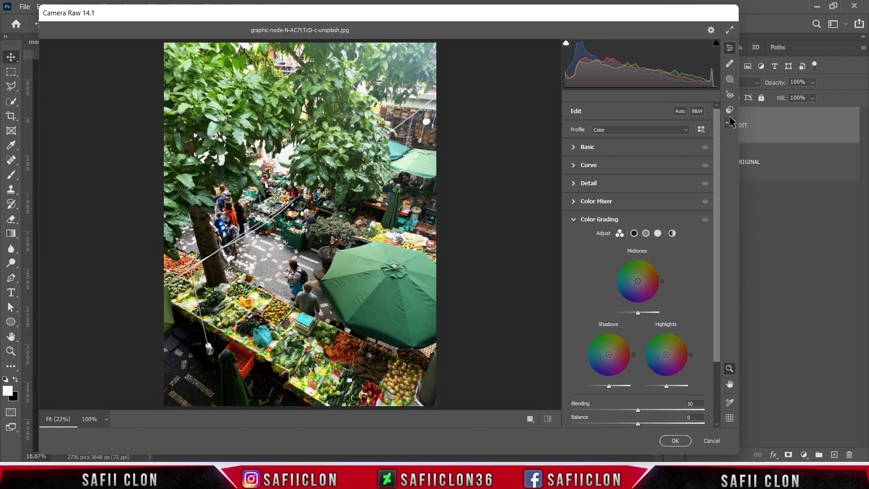
{"action": "left_click", "coordinate": [730, 123]}
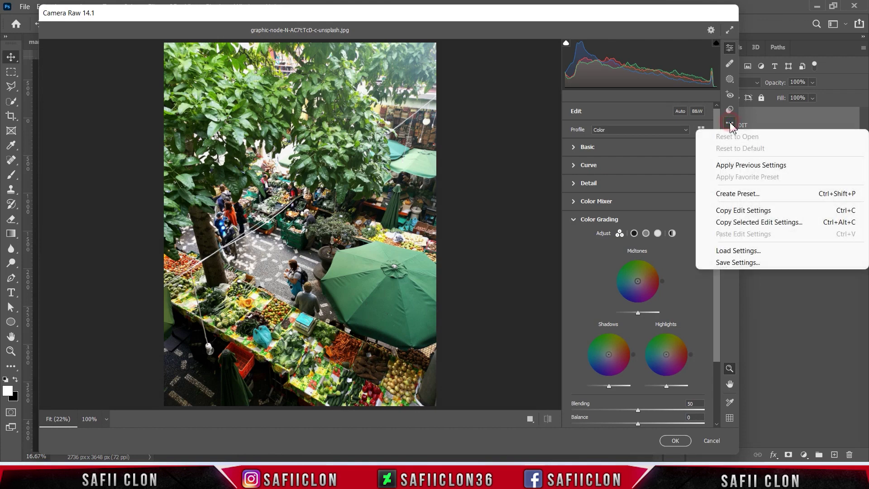
{"action": "left_click", "coordinate": [739, 252]}
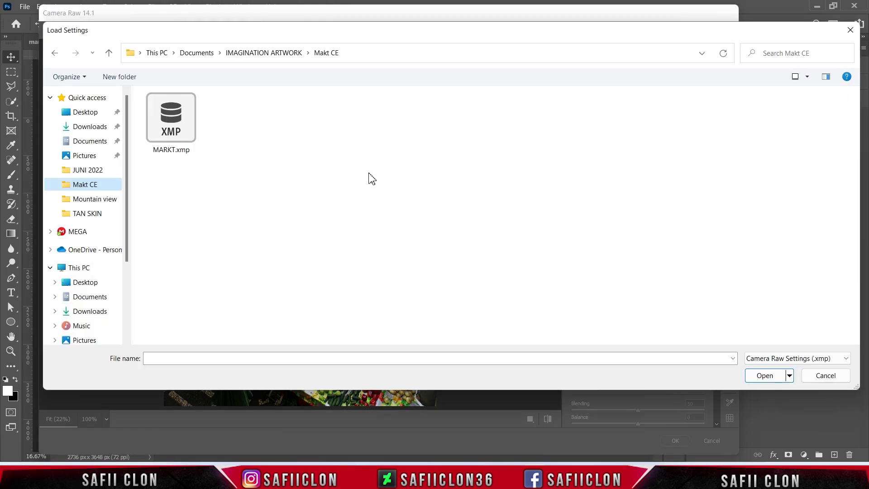
{"action": "left_click", "coordinate": [177, 127]}
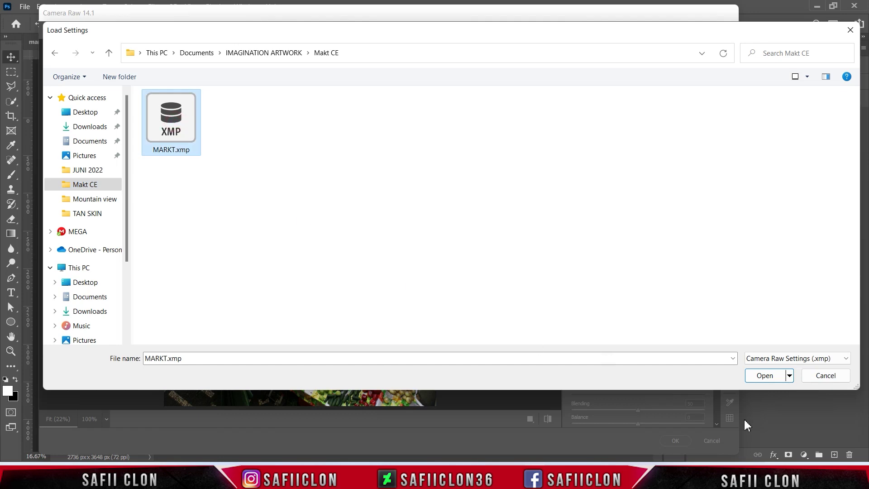
{"action": "left_click", "coordinate": [764, 375]}
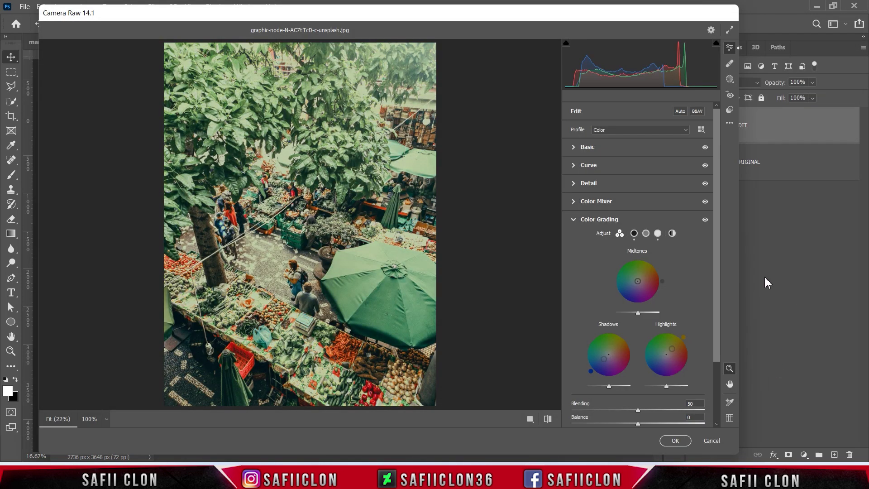
- Check the side-by-side and top/bottom Before/After views, then apply the grade
{"action": "left_click", "coordinate": [530, 418]}
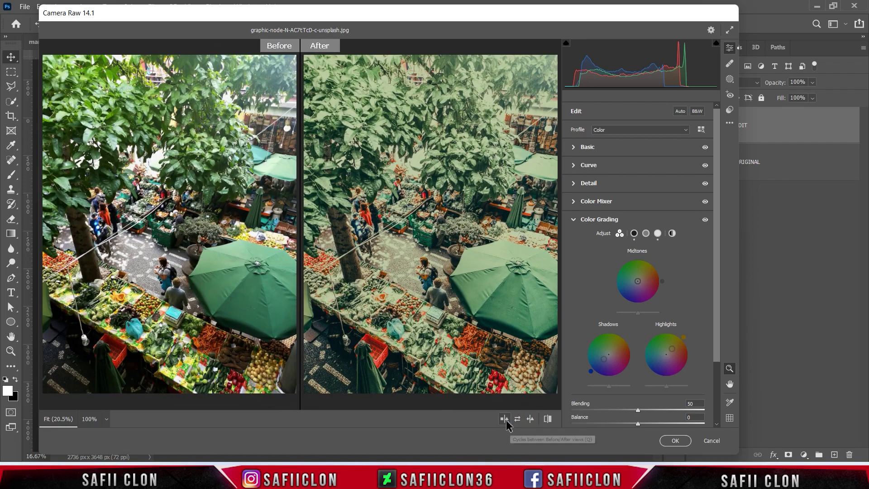
{"action": "left_click", "coordinate": [504, 419]}
{"action": "left_click", "coordinate": [505, 420]}
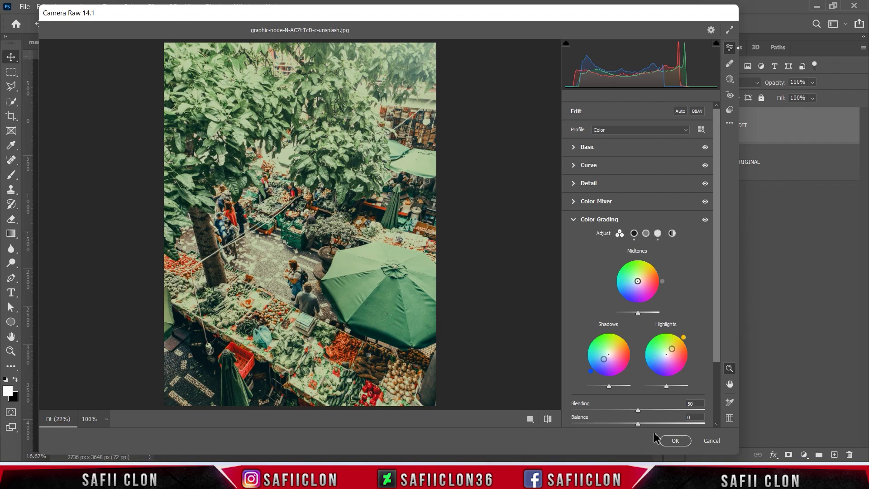
{"action": "left_click", "coordinate": [668, 440]}
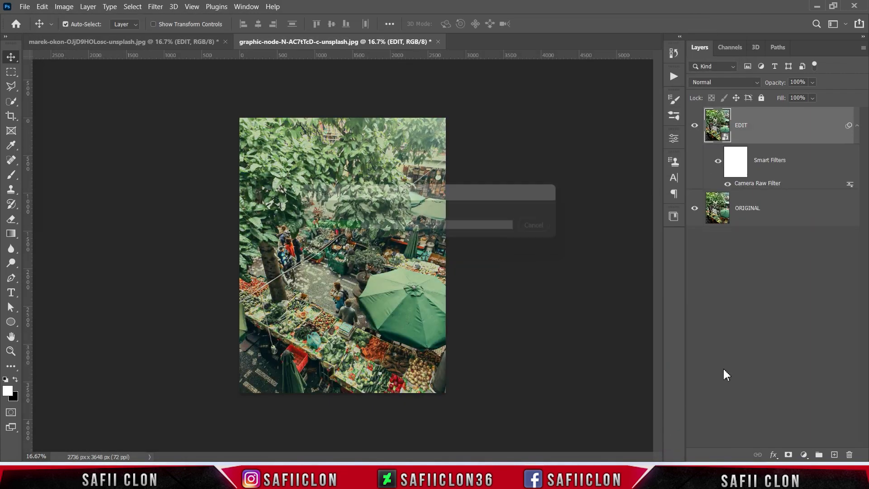
- Zoom in and toggle the EDIT layer to compare the grade against ORIGINAL
{"action": "key", "text": "ctrl+plus"}
{"action": "key", "text": "ctrl+plus"}
{"action": "scroll", "coordinate": [600, 300], "scroll_direction": "down", "scroll_amount": 1}
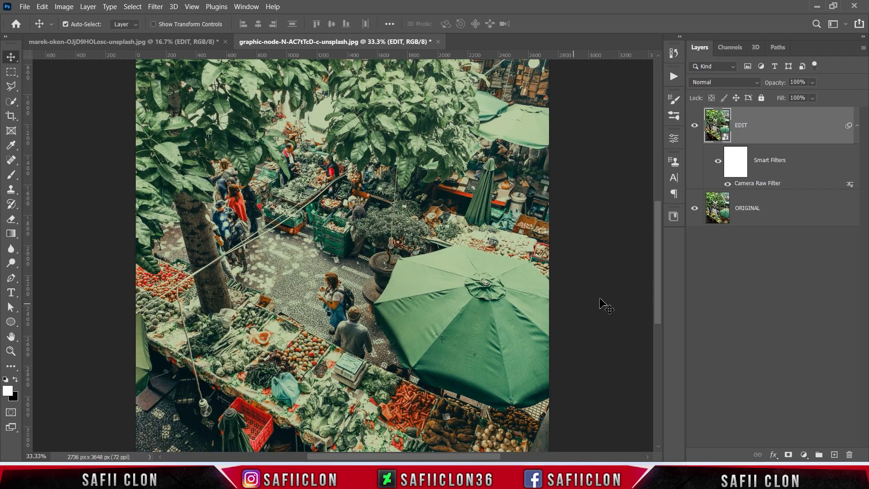
{"action": "scroll", "coordinate": [600, 300], "scroll_direction": "down", "scroll_amount": 1}
{"action": "scroll", "coordinate": [600, 299], "scroll_direction": "down", "scroll_amount": 1}
{"action": "scroll", "coordinate": [597, 298], "scroll_direction": "down", "scroll_amount": 1}
{"action": "scroll", "coordinate": [598, 299], "scroll_direction": "down", "scroll_amount": 1}
{"action": "scroll", "coordinate": [597, 299], "scroll_direction": "up", "scroll_amount": 1}
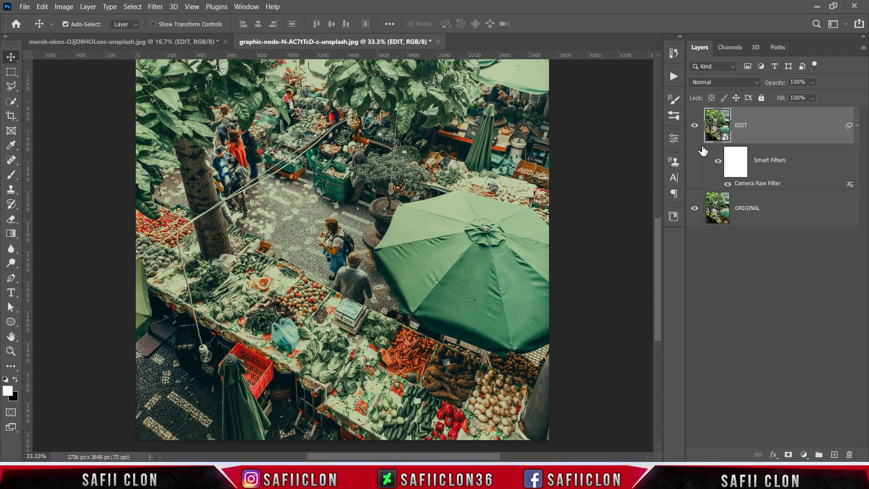
{"action": "left_click", "coordinate": [695, 127]}
{"action": "left_click", "coordinate": [696, 126]}
{"action": "left_click", "coordinate": [696, 127]}
- Zoom further into the market stalls, compare once more, then zoom back out to fit
{"action": "key", "text": "ctrl+plus"}
{"action": "key", "text": "ctrl+plus"}
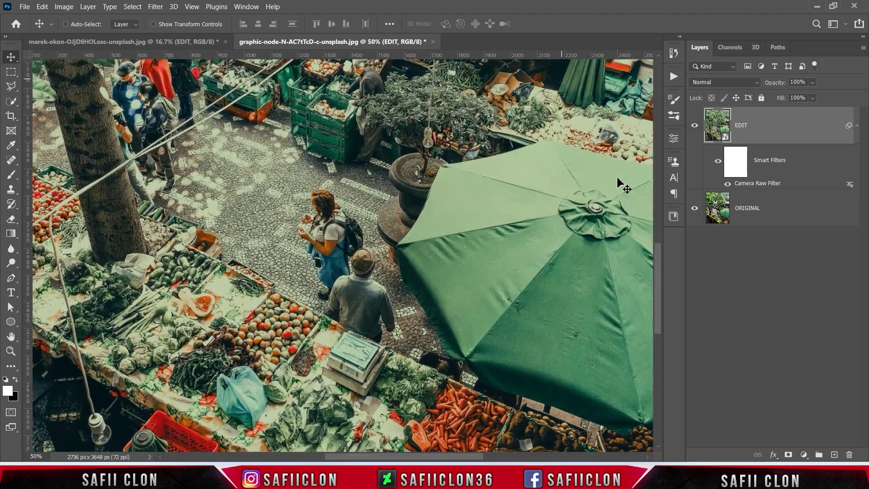
{"action": "scroll", "coordinate": [577, 236], "scroll_direction": "down", "scroll_amount": 1}
{"action": "scroll", "coordinate": [575, 231], "scroll_direction": "down", "scroll_amount": 2}
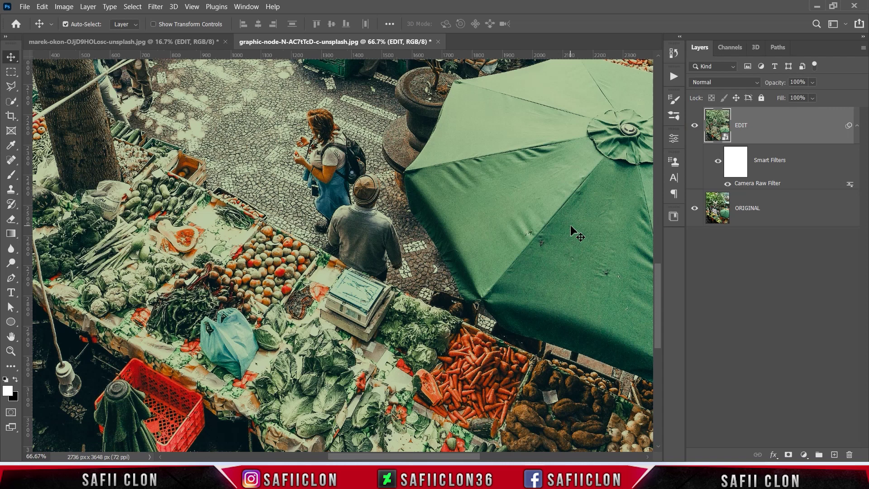
{"action": "scroll", "coordinate": [574, 229], "scroll_direction": "down", "scroll_amount": 2}
{"action": "left_click", "coordinate": [696, 127]}
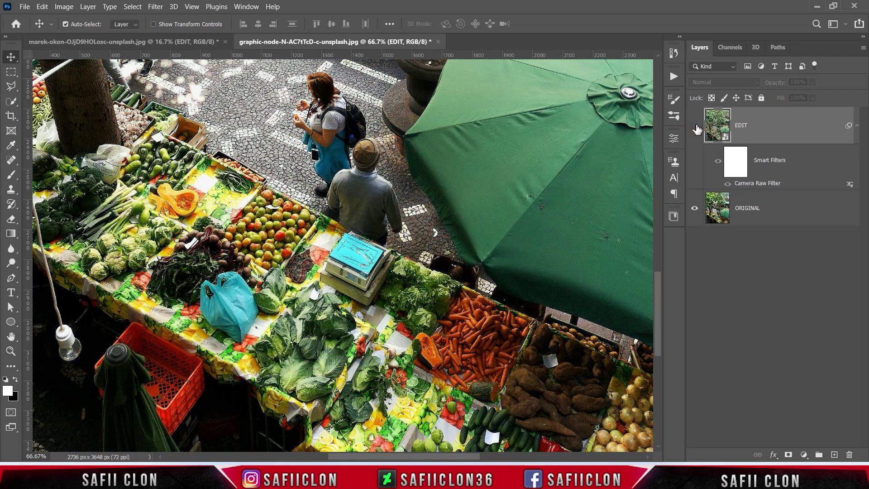
{"action": "left_click", "coordinate": [695, 125]}
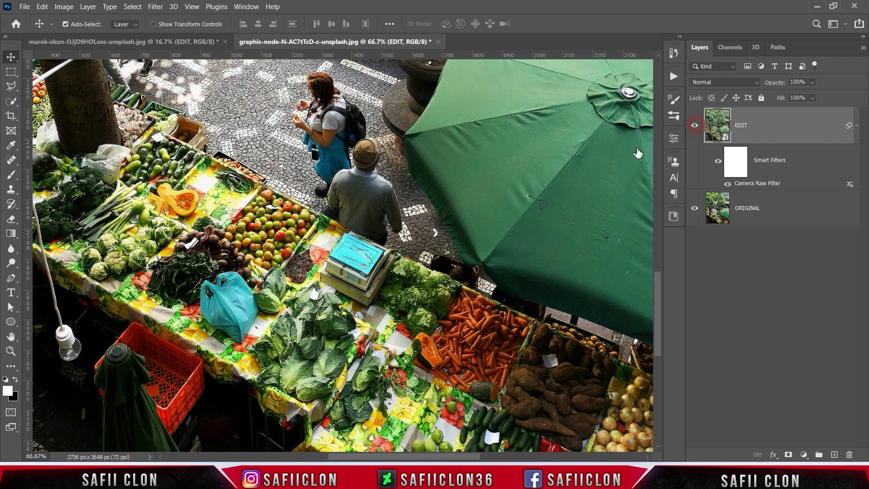
{"action": "key", "text": "ctrl+minus"}
{"action": "key", "text": "ctrl+minus"}
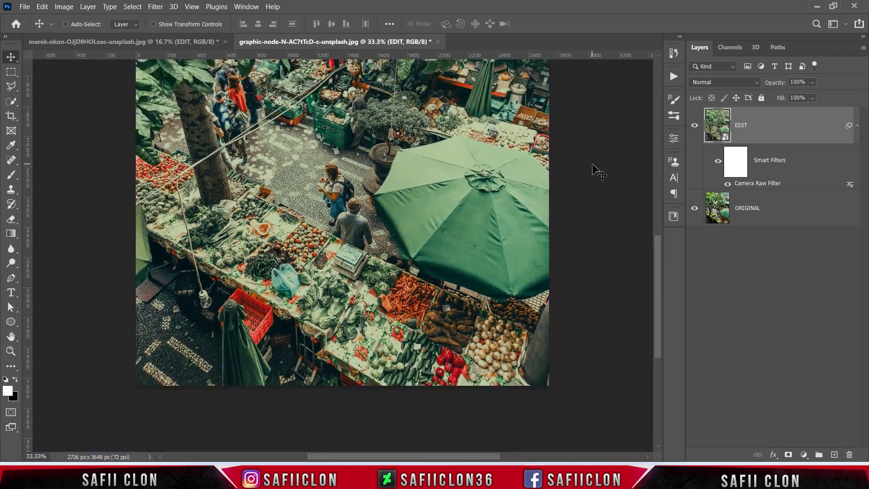
{"action": "key", "text": "ctrl+minus"}
{"action": "key", "text": "ctrl+minus"}
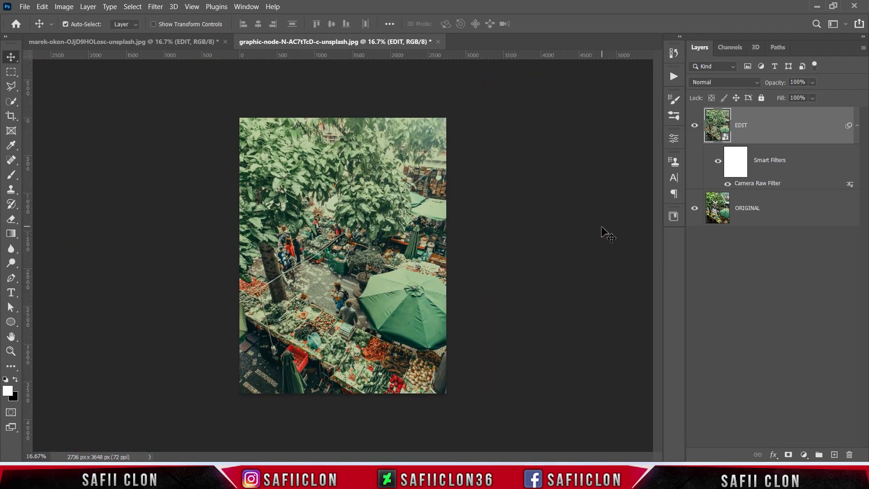
{"action": "left_click", "coordinate": [25, 7]}
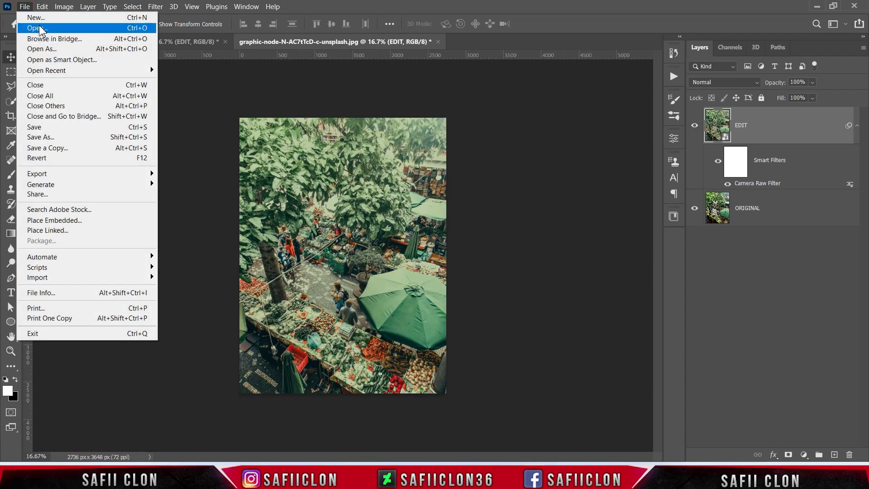
- Open the boat-vendor photo norbert-braun-t2ZclzrYJt4-unsplash.jpg
{"action": "left_click", "coordinate": [41, 28]}
{"action": "left_click", "coordinate": [374, 123]}
{"action": "left_click", "coordinate": [726, 354]}
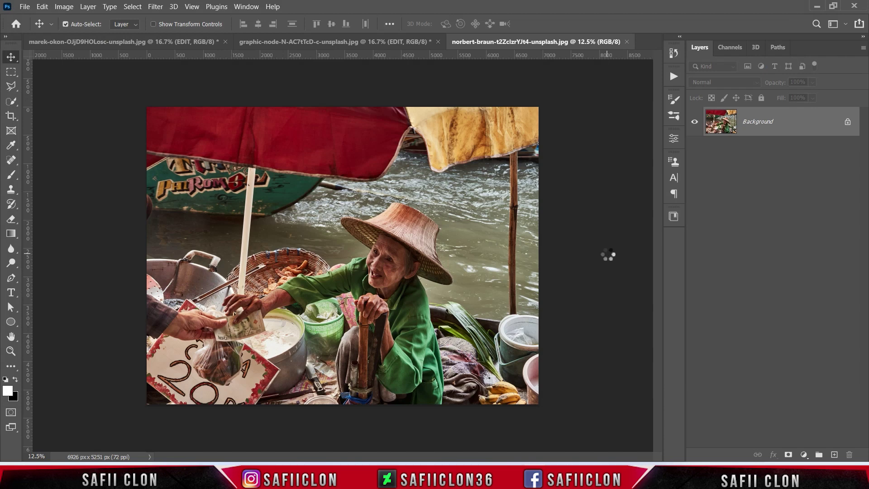
- Unlock the background, duplicate it with Ctrl+J, and name the layers EDIT and ORIGINAL
{"action": "left_click", "coordinate": [848, 126]}
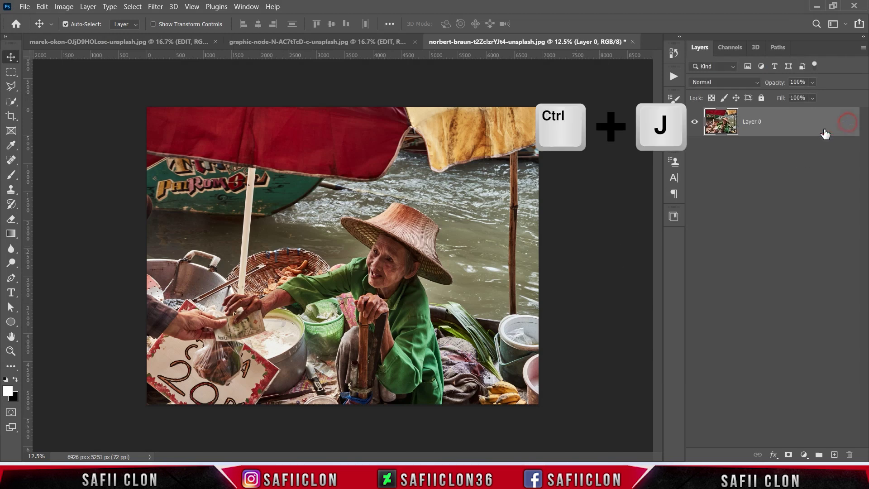
{"action": "key", "text": "ctrl+j"}
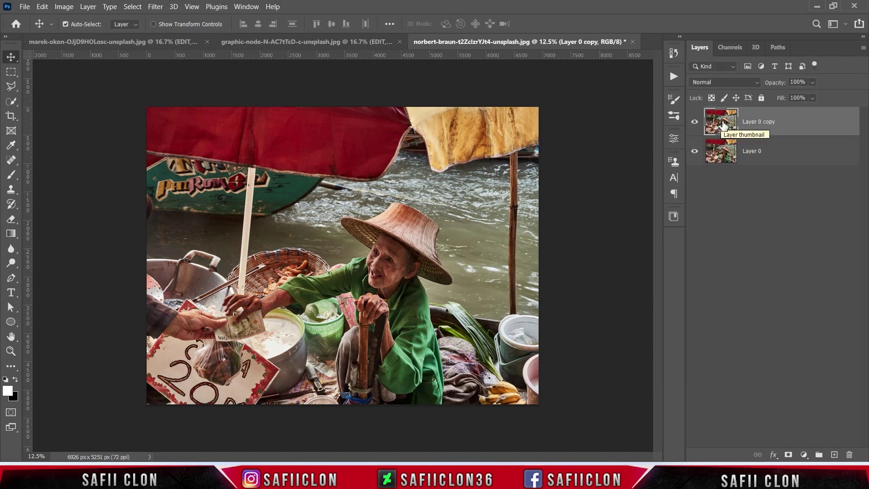
{"action": "double_click", "coordinate": [761, 121]}
{"action": "type", "text": "EDIT"}
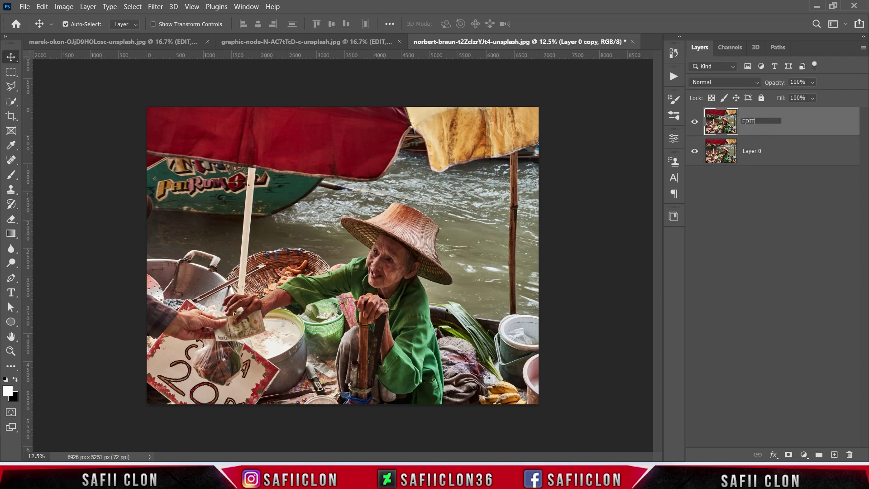
{"action": "left_click", "coordinate": [799, 123]}
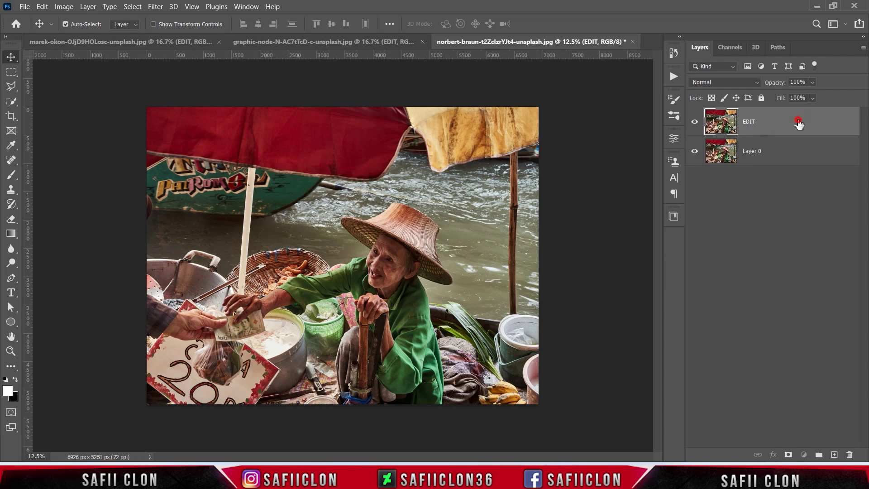
{"action": "double_click", "coordinate": [750, 151]}
{"action": "type", "text": "ORIGINAL"}
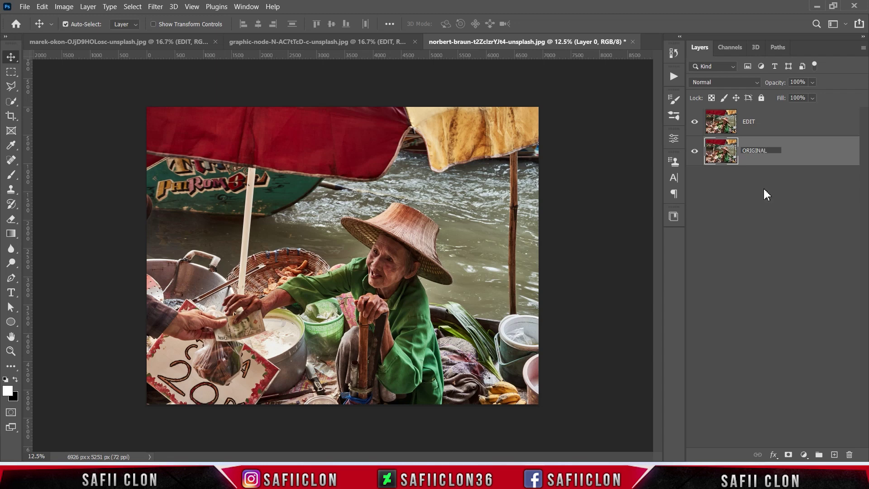
{"action": "left_click", "coordinate": [788, 155]}
{"action": "left_click", "coordinate": [785, 123]}
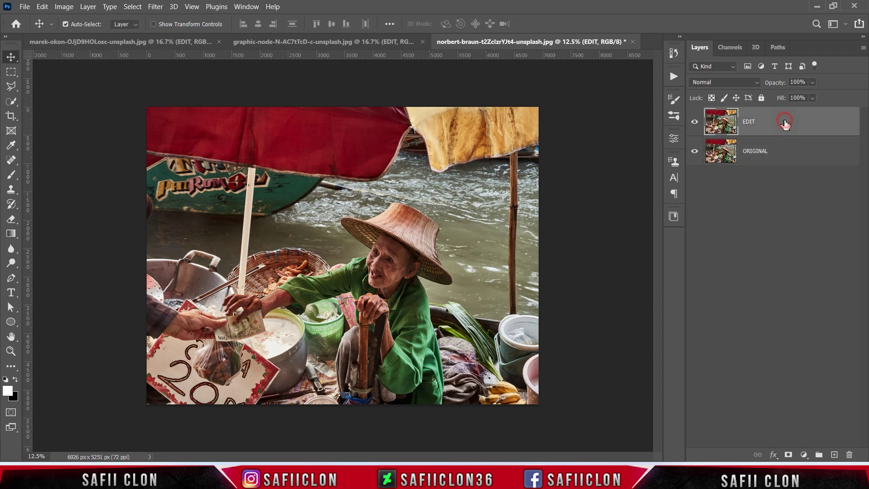
{"action": "left_click", "coordinate": [153, 7]}
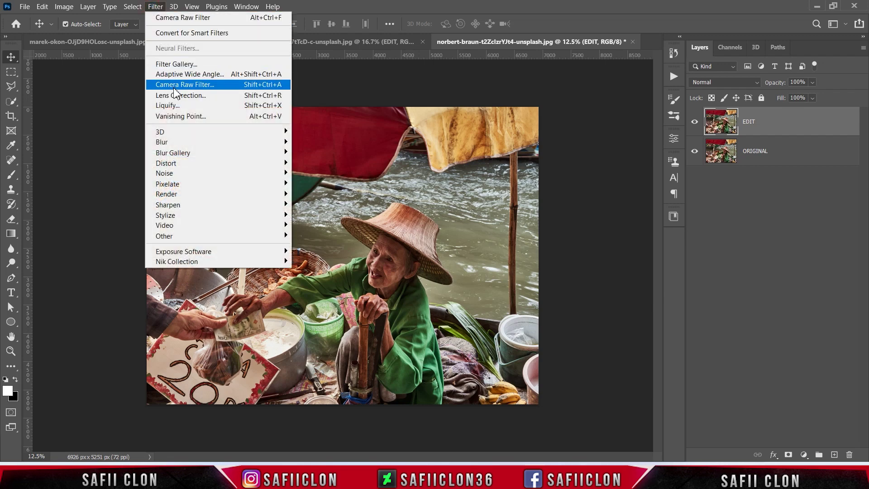
- Open the Camera Raw Filter on EDIT and load the MARKT.xmp settings
{"action": "left_click", "coordinate": [172, 85]}
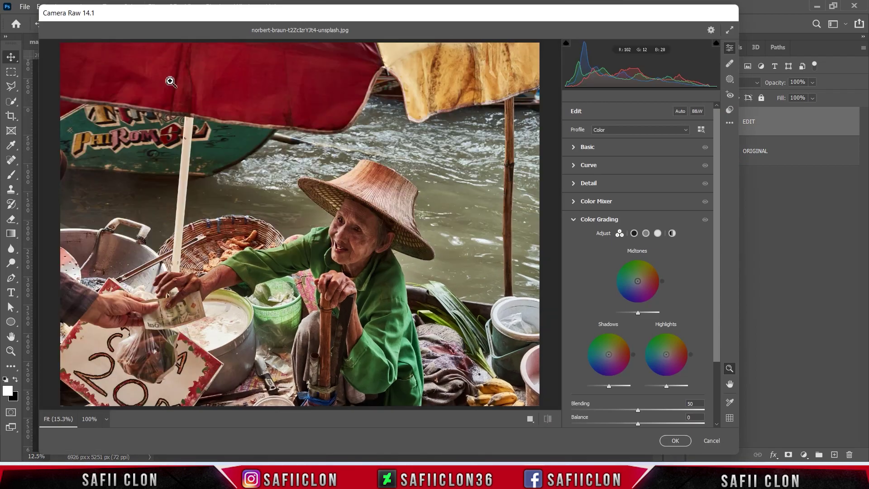
{"action": "left_click", "coordinate": [729, 123]}
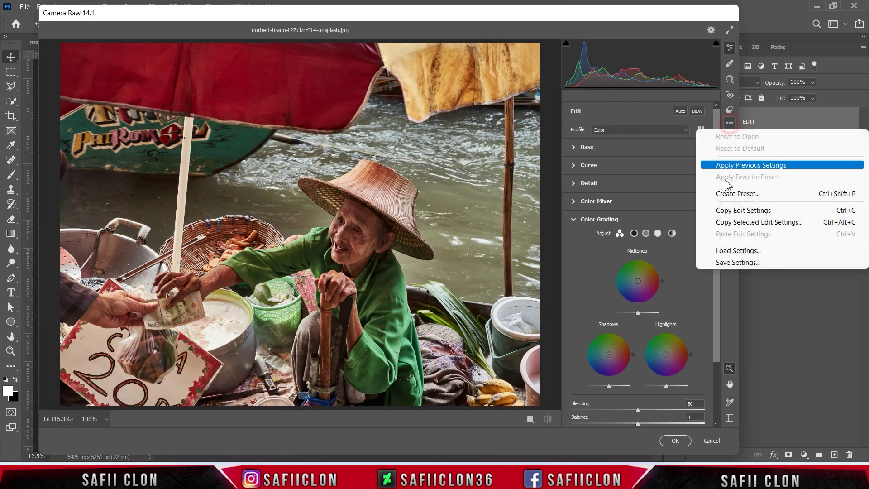
{"action": "left_click", "coordinate": [728, 254]}
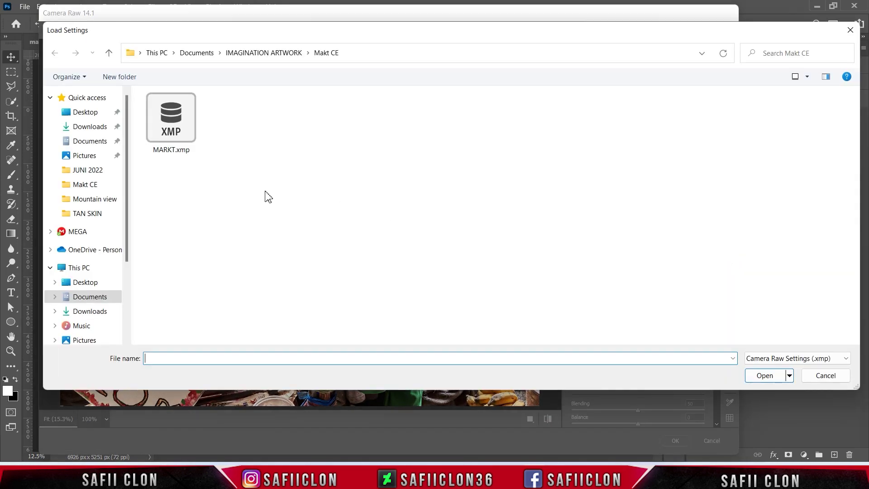
{"action": "left_click", "coordinate": [170, 129]}
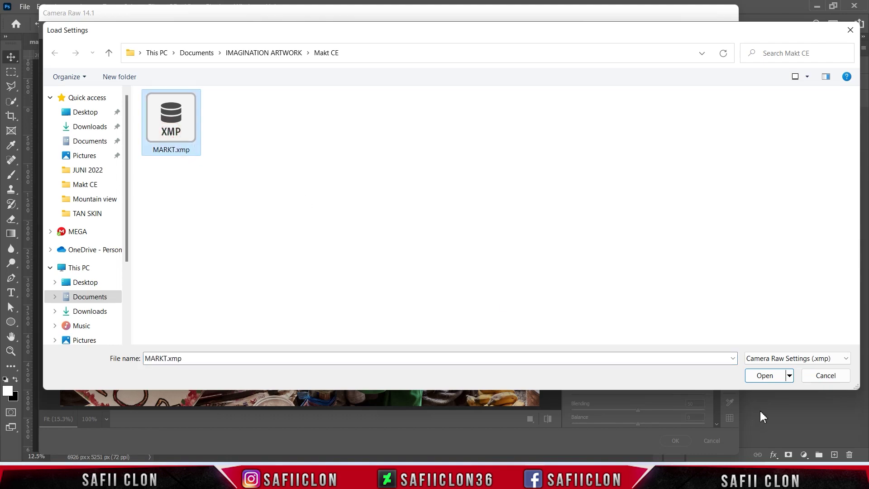
{"action": "left_click", "coordinate": [764, 376]}
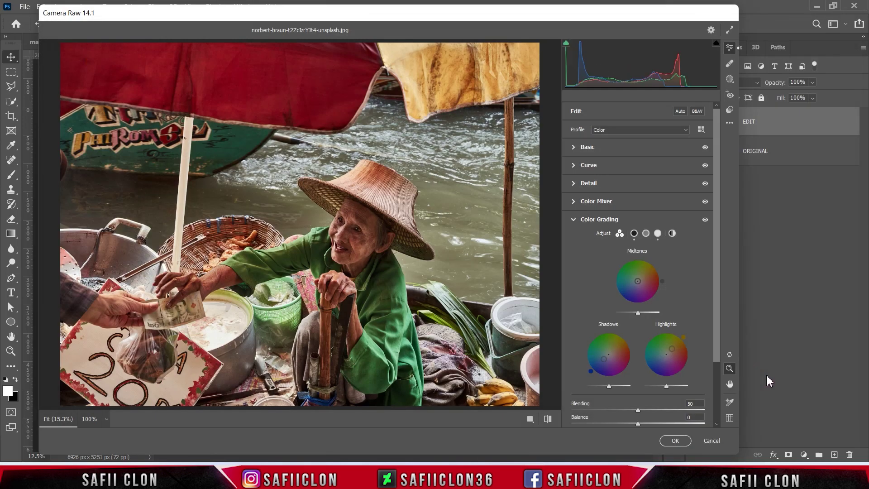
- Cycle through the Before/After comparison layouts, then accept the grade
{"action": "left_click", "coordinate": [548, 418]}
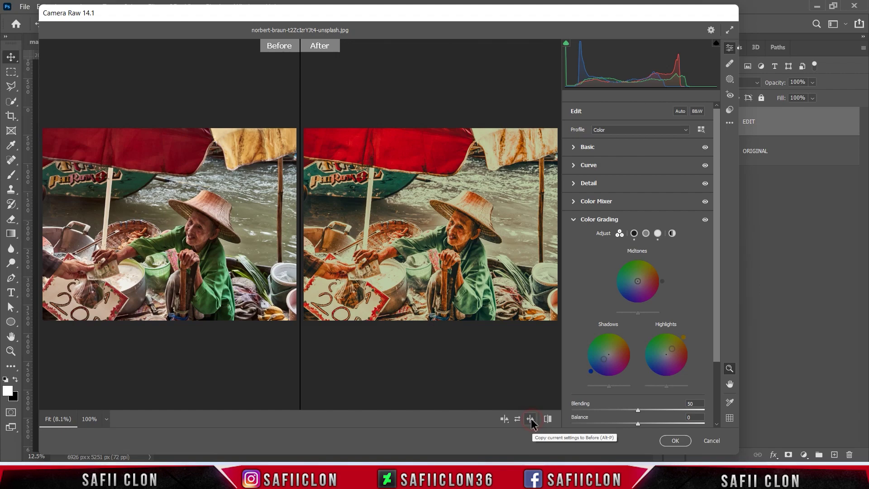
{"action": "left_click", "coordinate": [510, 420]}
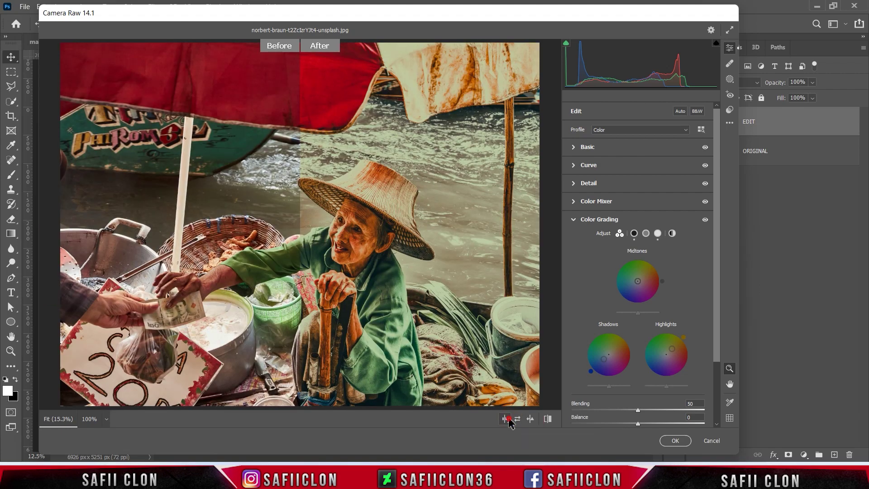
{"action": "left_click", "coordinate": [510, 420]}
{"action": "left_click", "coordinate": [509, 420]}
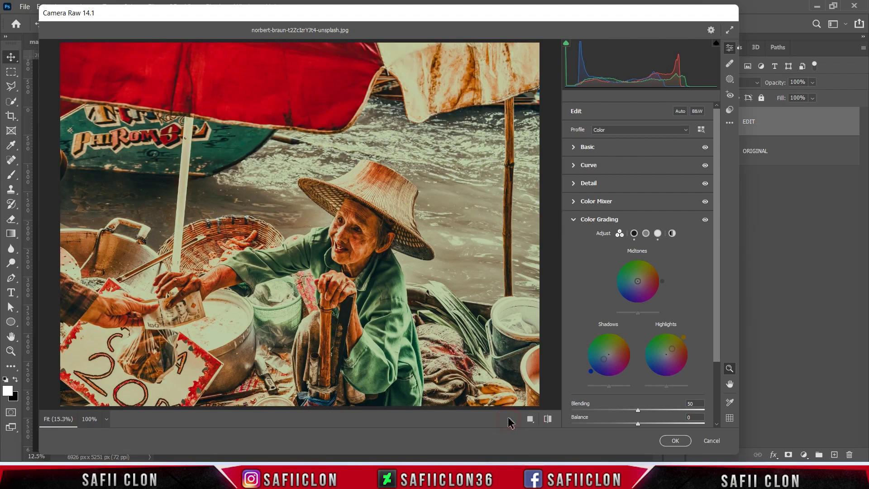
{"action": "left_click", "coordinate": [675, 440]}
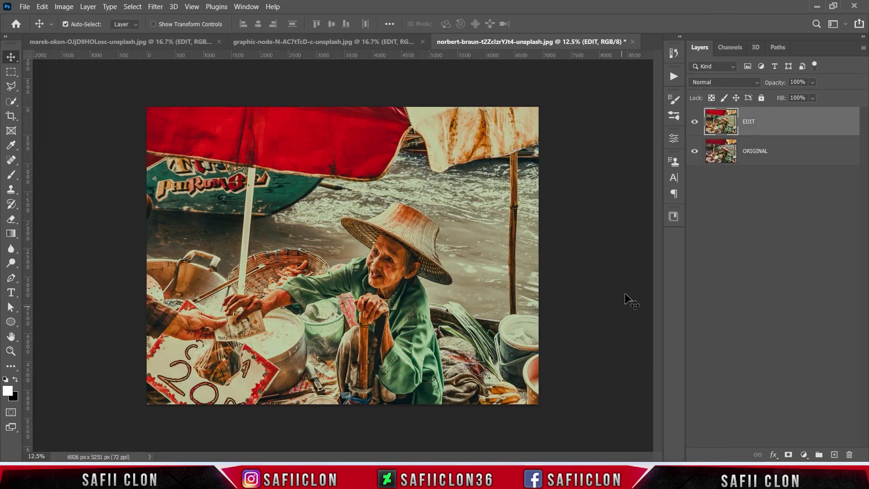
- Compare EDIT against ORIGINAL, then open alex-hudson-m3I92SgM3Mk-unsplash.jpg
{"action": "left_click", "coordinate": [694, 126]}
{"action": "left_click", "coordinate": [694, 126]}
{"action": "left_click", "coordinate": [24, 6]}
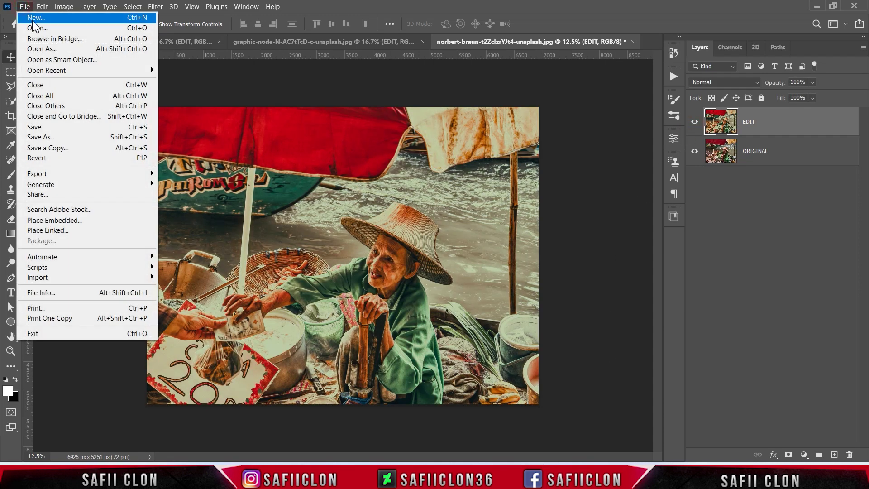
{"action": "left_click", "coordinate": [36, 27]}
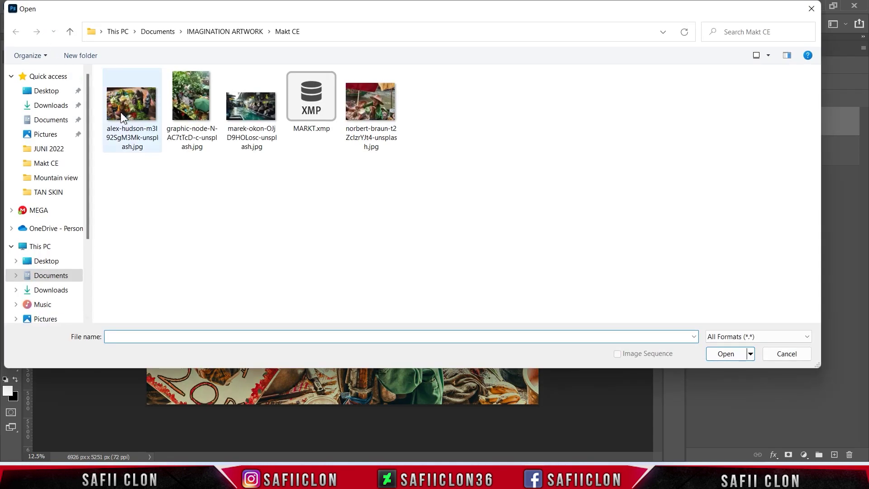
{"action": "left_click", "coordinate": [138, 120]}
{"action": "left_click", "coordinate": [738, 356]}
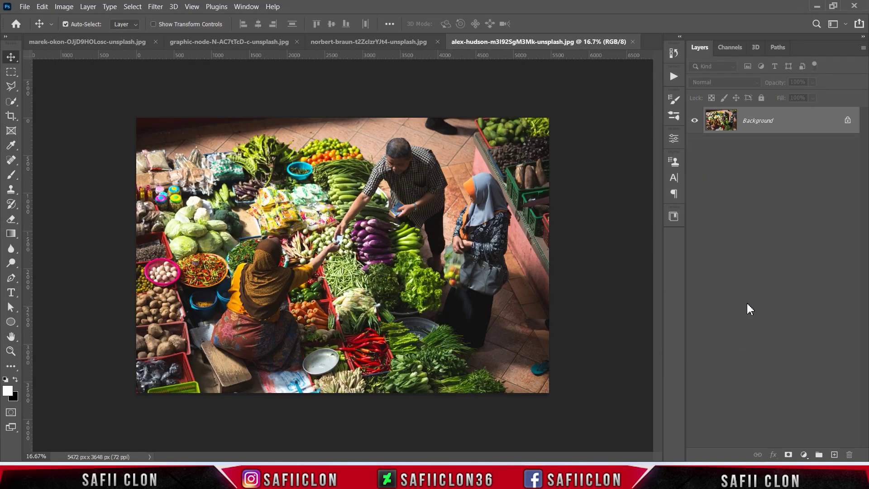
- Unlock the background into Layer 0 and duplicate it as Layer 0 copy
{"action": "left_click", "coordinate": [847, 121]}
{"action": "right_click", "coordinate": [805, 125]}
{"action": "left_click", "coordinate": [679, 52]}
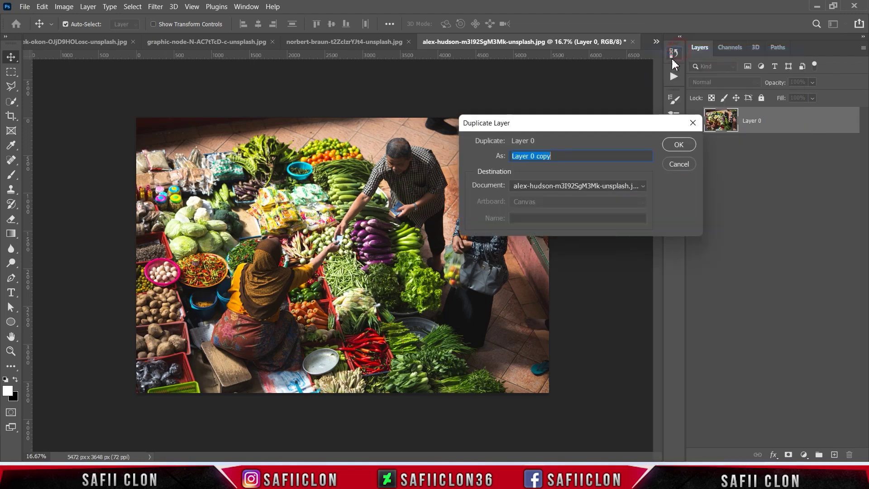
{"action": "left_click", "coordinate": [679, 144]}
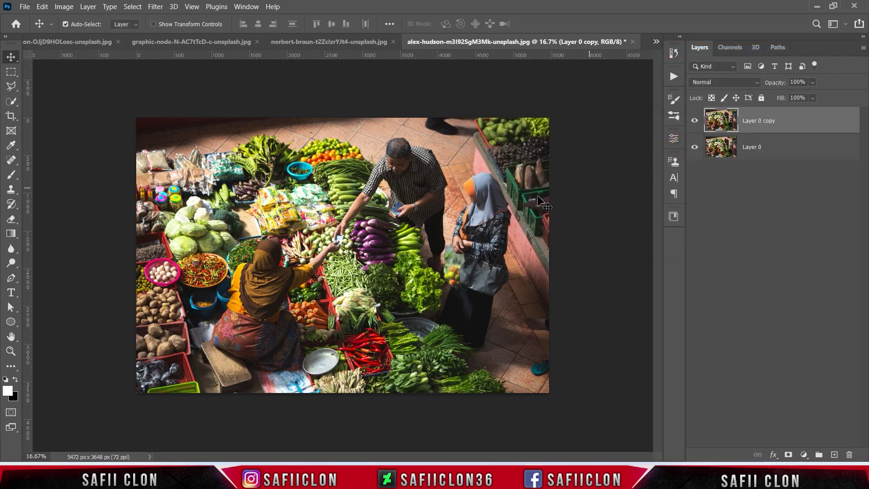
- Reapply the last Camera Raw grade to Layer 0 copy and toggle it to check
{"action": "left_click", "coordinate": [155, 7]}
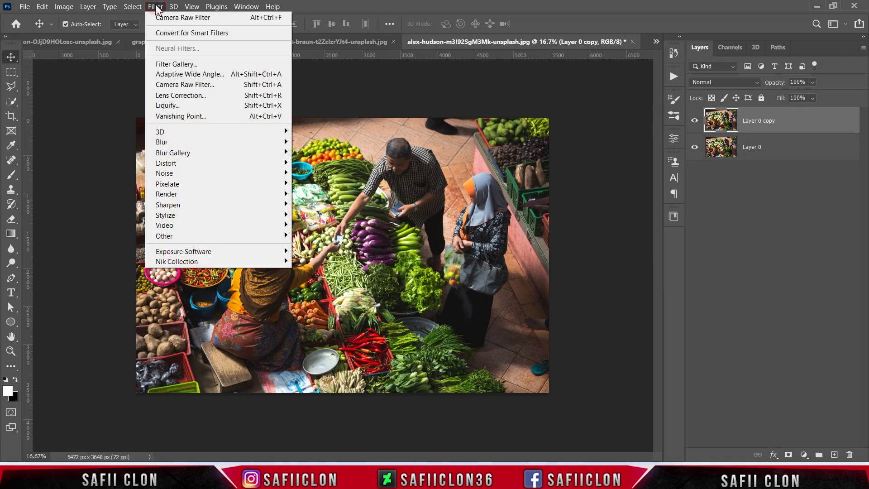
{"action": "left_click", "coordinate": [208, 19]}
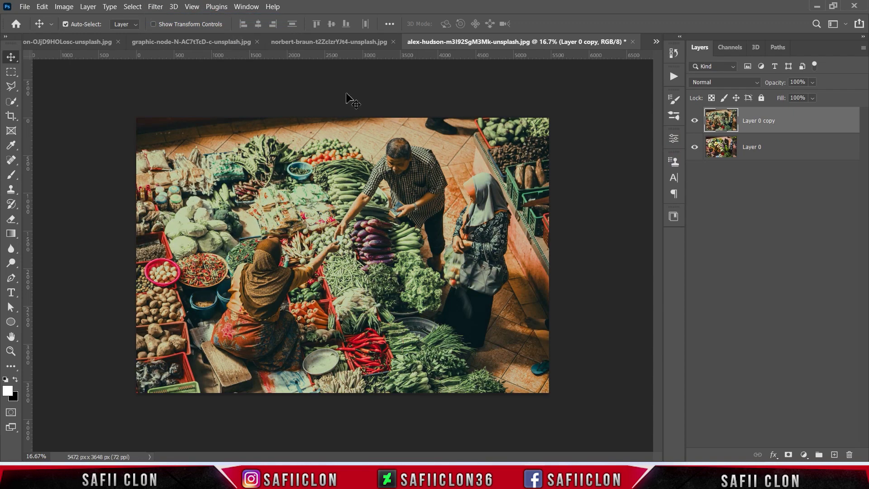
{"action": "left_click", "coordinate": [695, 122]}
{"action": "left_click", "coordinate": [695, 122]}
- Zoom in and out while toggling the graded copy against the original
{"action": "key", "text": "ctrl+plus"}
{"action": "key", "text": "ctrl+minus"}
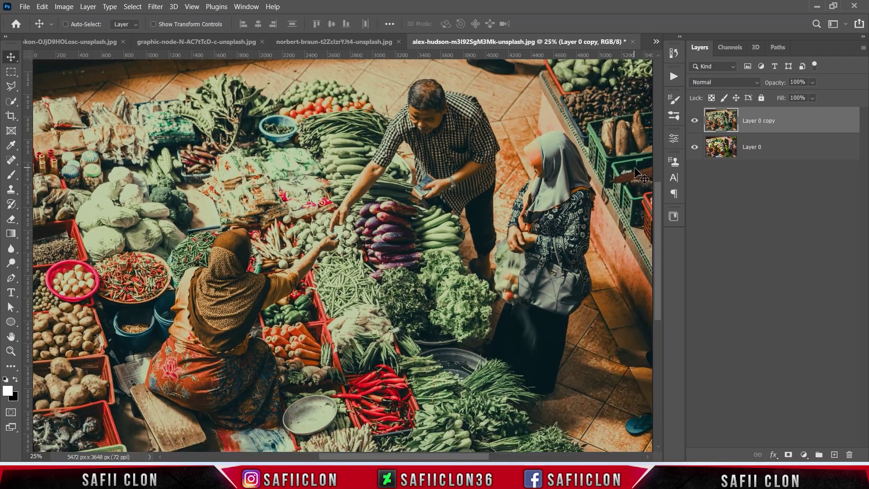
{"action": "left_click", "coordinate": [694, 121]}
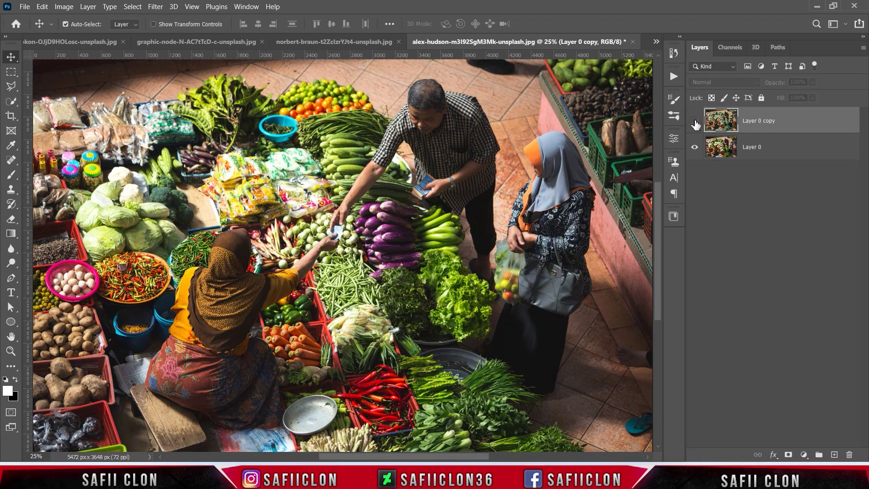
{"action": "left_click", "coordinate": [695, 122]}
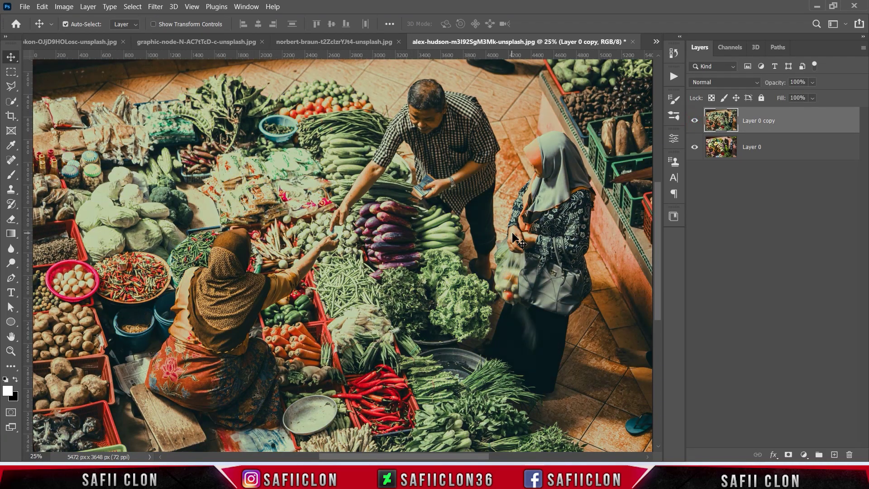
{"action": "key", "text": "ctrl+minus"}
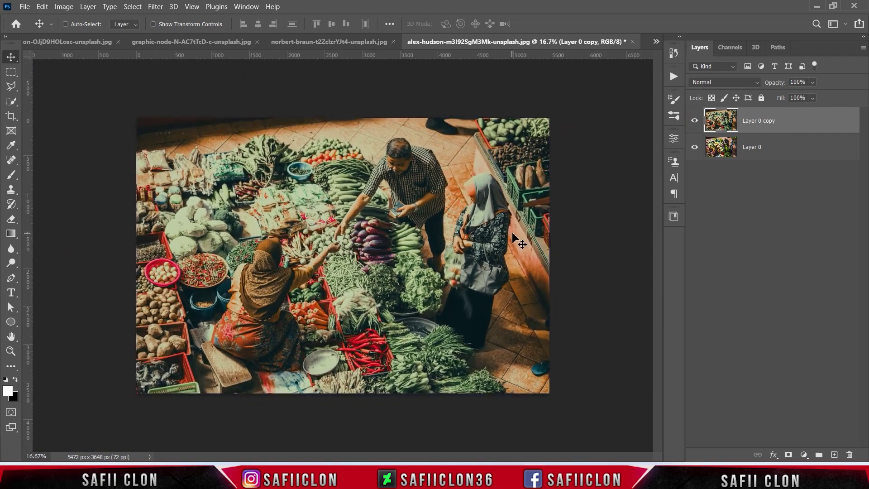
{"action": "left_click", "coordinate": [694, 121]}
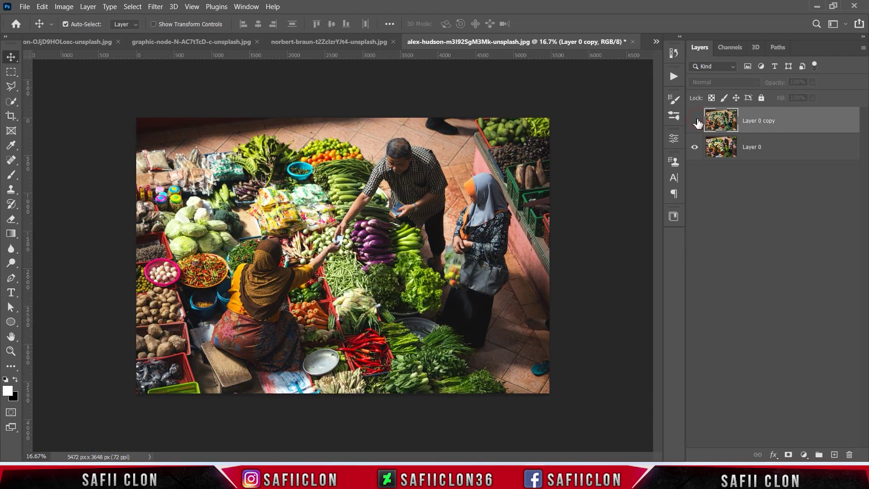
{"action": "left_click", "coordinate": [320, 44]}
- Compare the boat-vendor photo's EDIT layer with its original and zoom out to fit it
{"action": "left_click", "coordinate": [696, 123]}
{"action": "scroll", "coordinate": [616, 204], "scroll_direction": "up", "scroll_amount": 1}
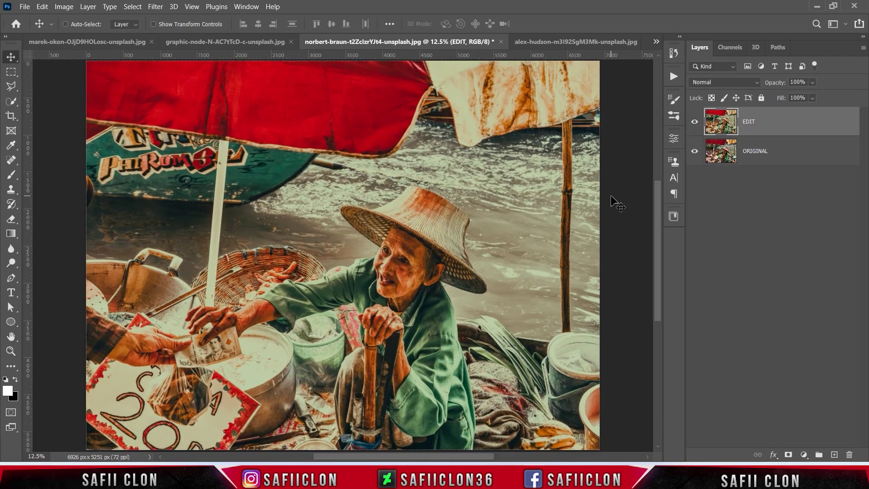
{"action": "scroll", "coordinate": [617, 204], "scroll_direction": "up", "scroll_amount": 1}
{"action": "scroll", "coordinate": [617, 203], "scroll_direction": "down", "scroll_amount": 1}
{"action": "key", "text": "ctrl+minus"}
{"action": "key", "text": "ctrl+plus"}
{"action": "key", "text": "ctrl+minus"}
{"action": "left_click", "coordinate": [694, 122]}
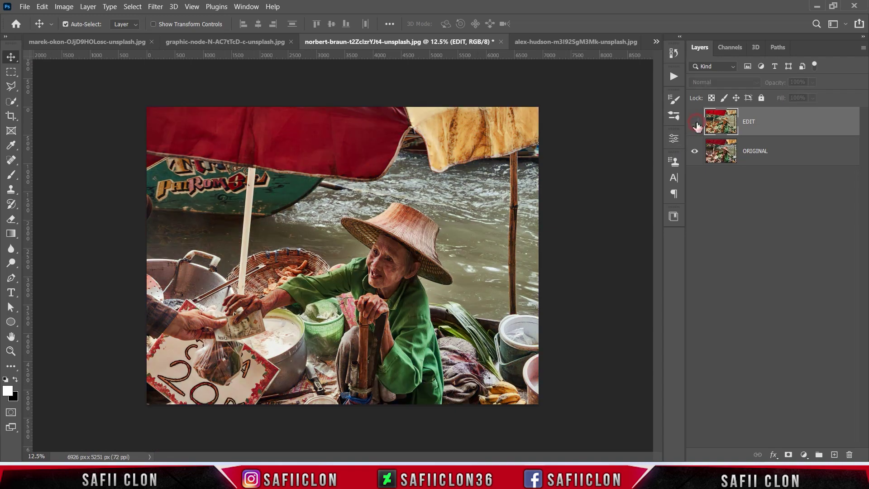
- Compare the tree-covered market photo's EDIT layer against its original, then zoom back to fit
{"action": "left_click", "coordinate": [192, 41]}
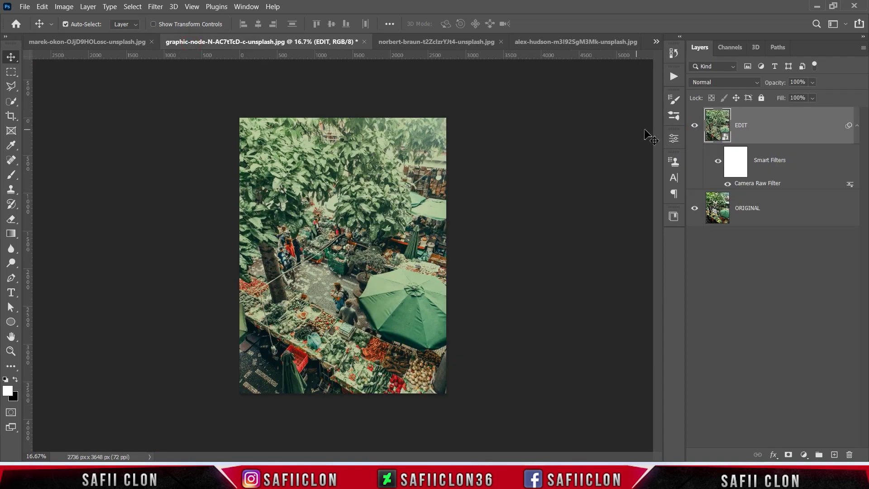
{"action": "left_click", "coordinate": [697, 125]}
{"action": "key", "text": "ctrl+plus"}
{"action": "key", "text": "ctrl+plus"}
{"action": "scroll", "coordinate": [606, 253], "scroll_direction": "down", "scroll_amount": 3}
{"action": "left_click", "coordinate": [695, 125]}
{"action": "left_click", "coordinate": [695, 126]}
{"action": "left_click", "coordinate": [695, 125]}
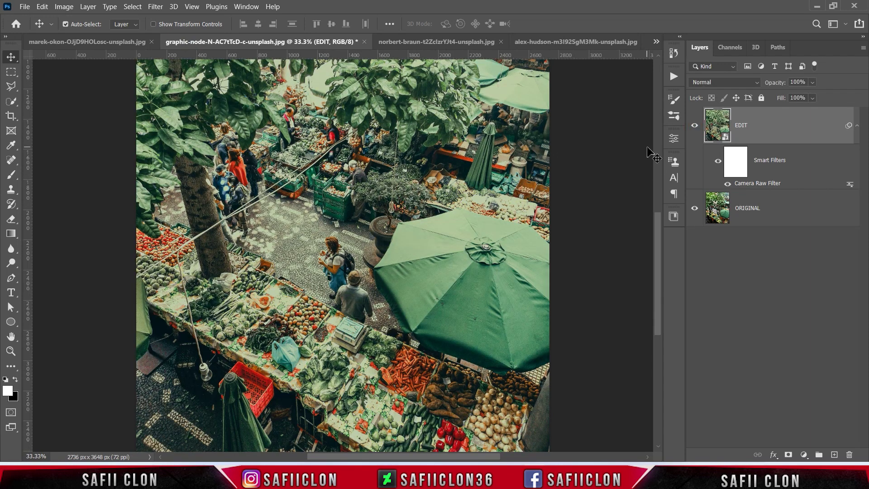
{"action": "key", "text": "ctrl+minus"}
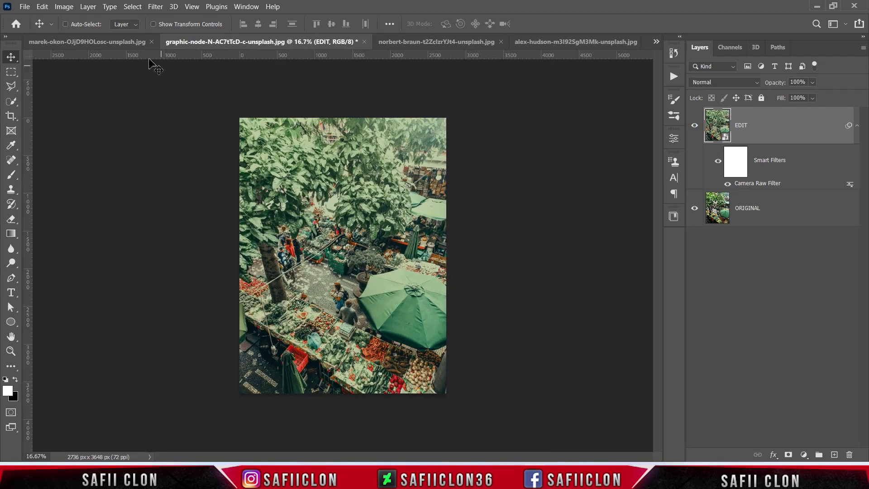
- Compare the boat canal photo's graded EDIT layer with its original and settle its zoom level
{"action": "left_click", "coordinate": [119, 42]}
{"action": "left_click", "coordinate": [694, 125]}
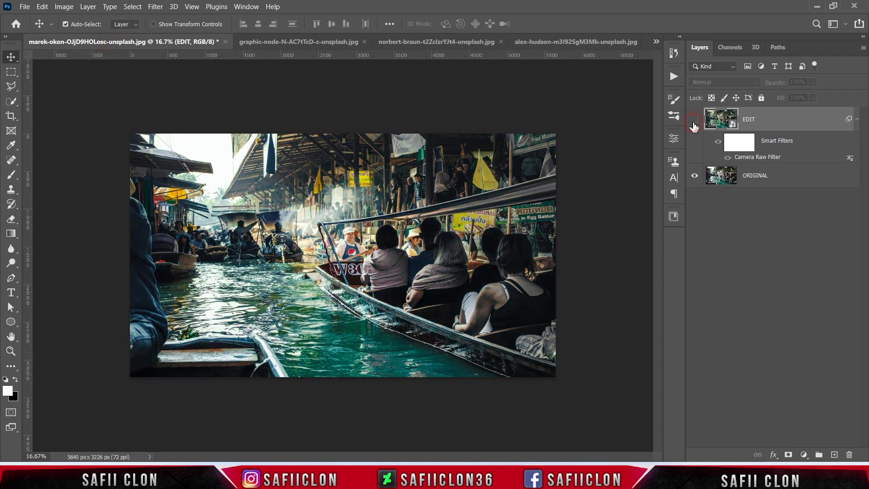
{"action": "left_click", "coordinate": [694, 124]}
{"action": "key", "text": "ctrl+minus"}
{"action": "key", "text": "ctrl+plus"}
{"action": "key", "text": "ctrl+plus"}
{"action": "key", "text": "ctrl+plus"}
{"action": "key", "text": "ctrl+minus"}
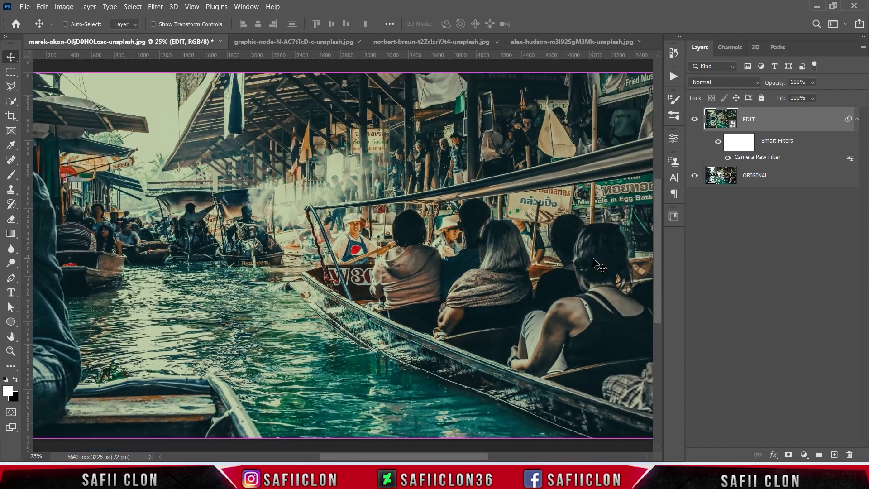
{"action": "key", "text": "ctrl+minus"}
{"action": "key", "text": "ctrl+minus"}
{"action": "key", "text": "ctrl+plus"}
{"action": "key", "text": "ctrl+plus"}
{"action": "key", "text": "ctrl+minus"}
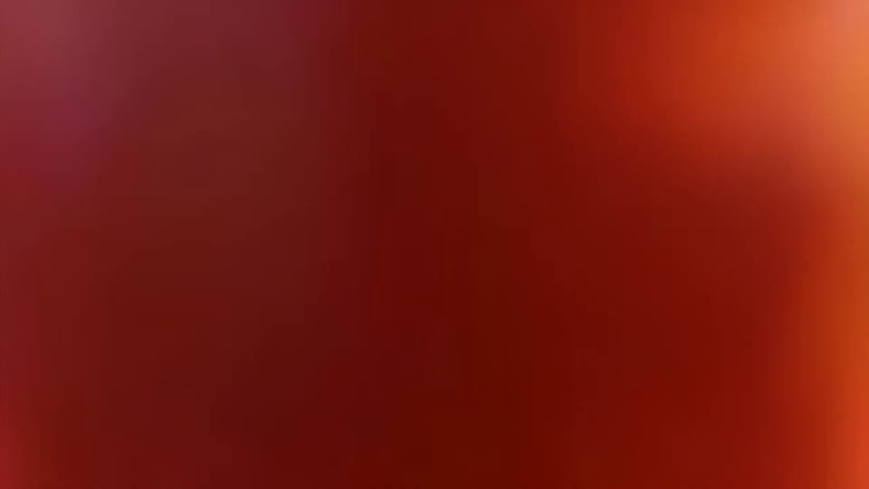